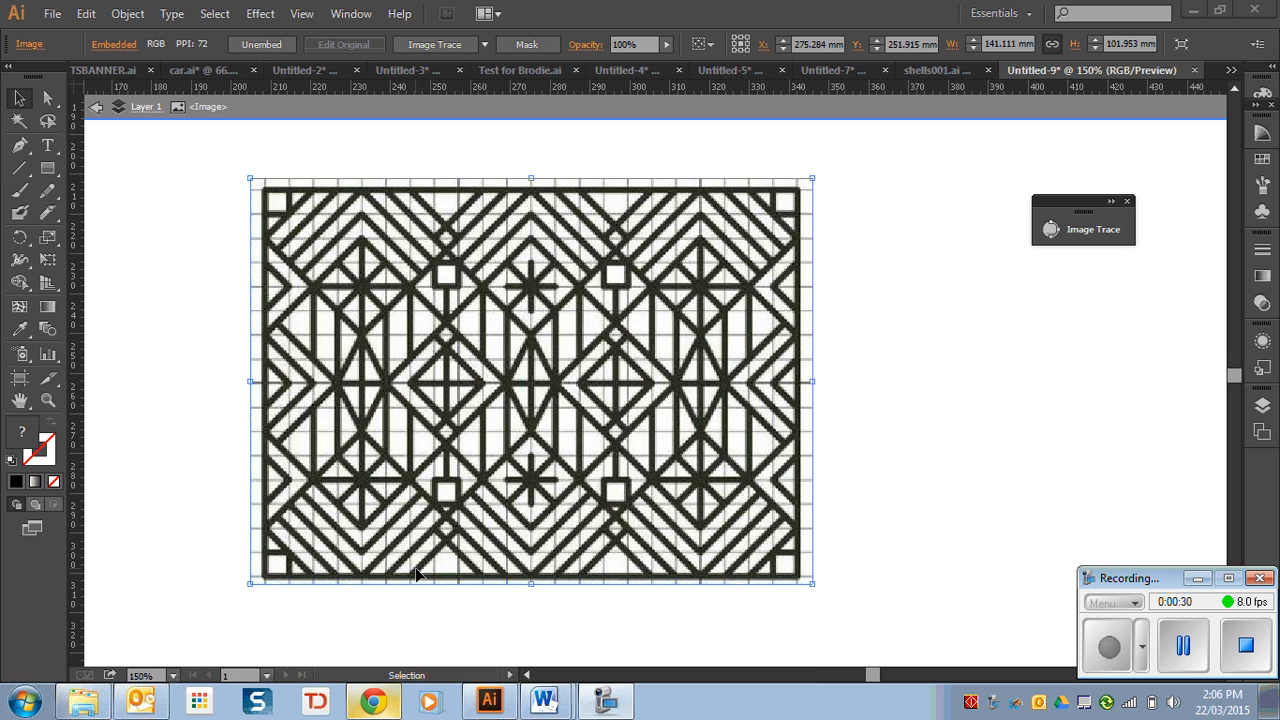
Examine the line edges of the embedded pattern image up close.
left_click(455, 467)
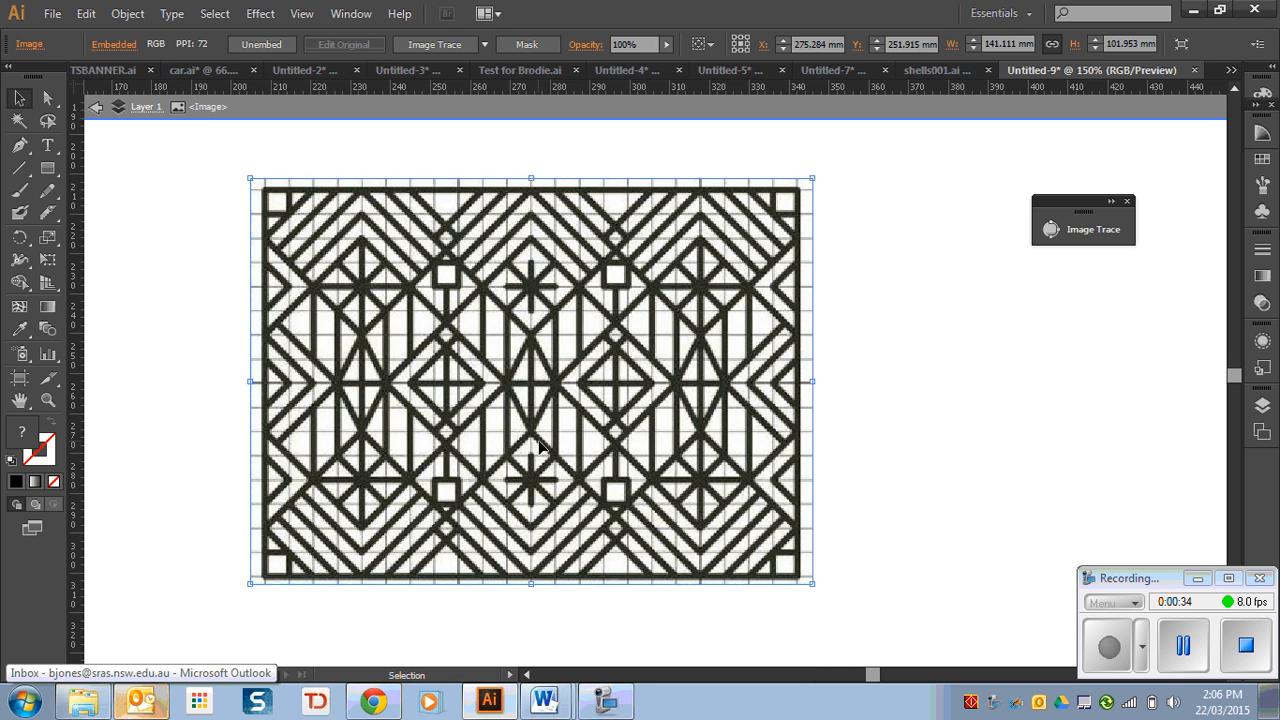
left_click_drag(544, 448, 561, 454)
key("ctrl+equal")
key("ctrl+equal")
key("ctrl+equal")
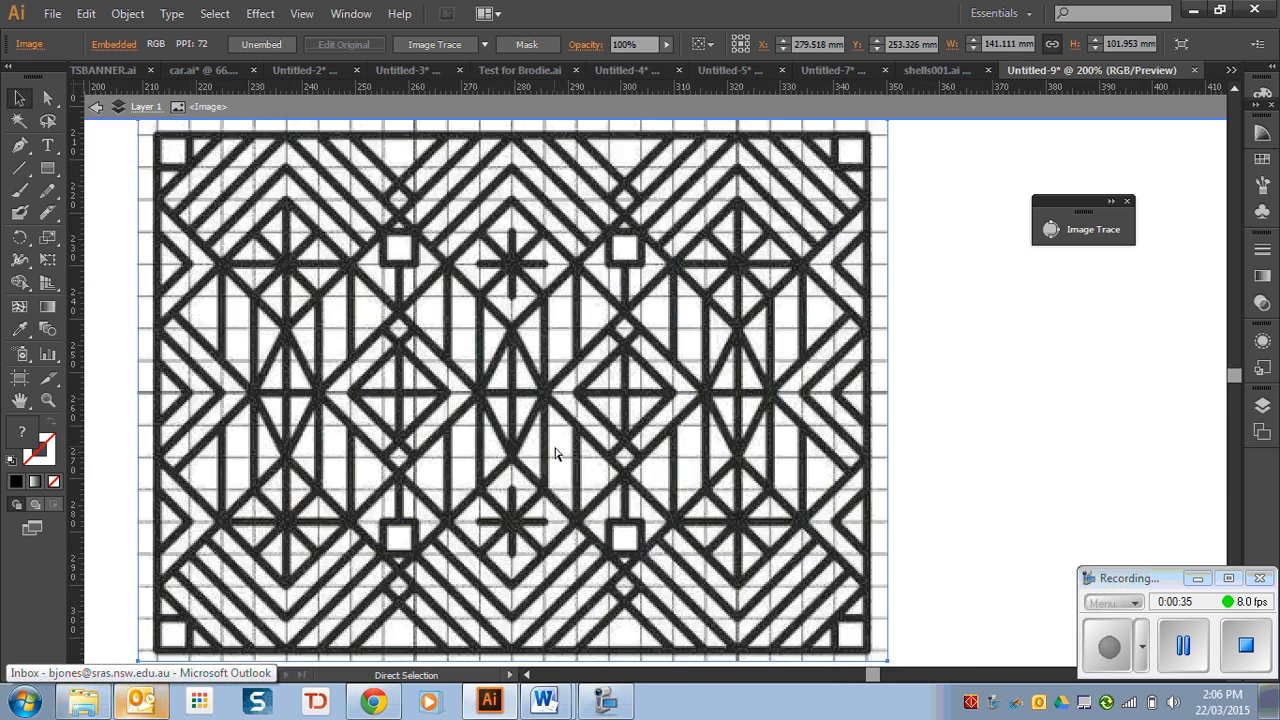
key("ctrl+minus")
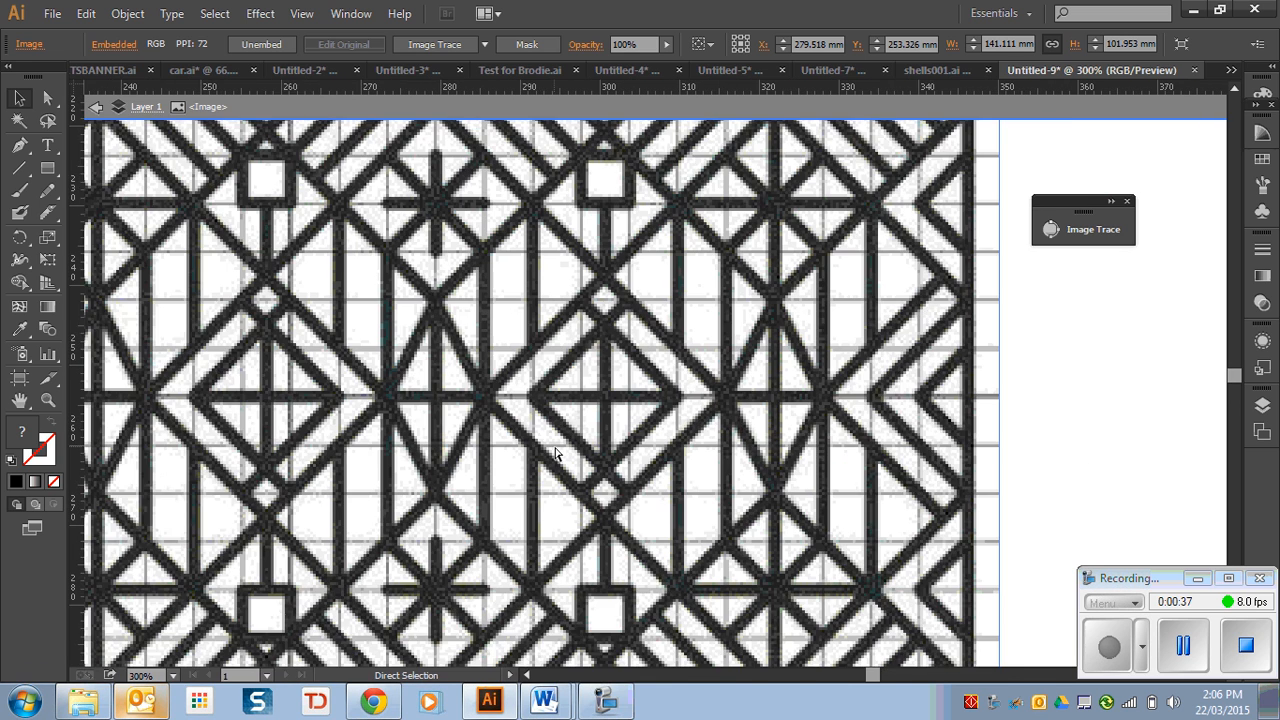
key("ctrl+minus")
key("ctrl+minus")
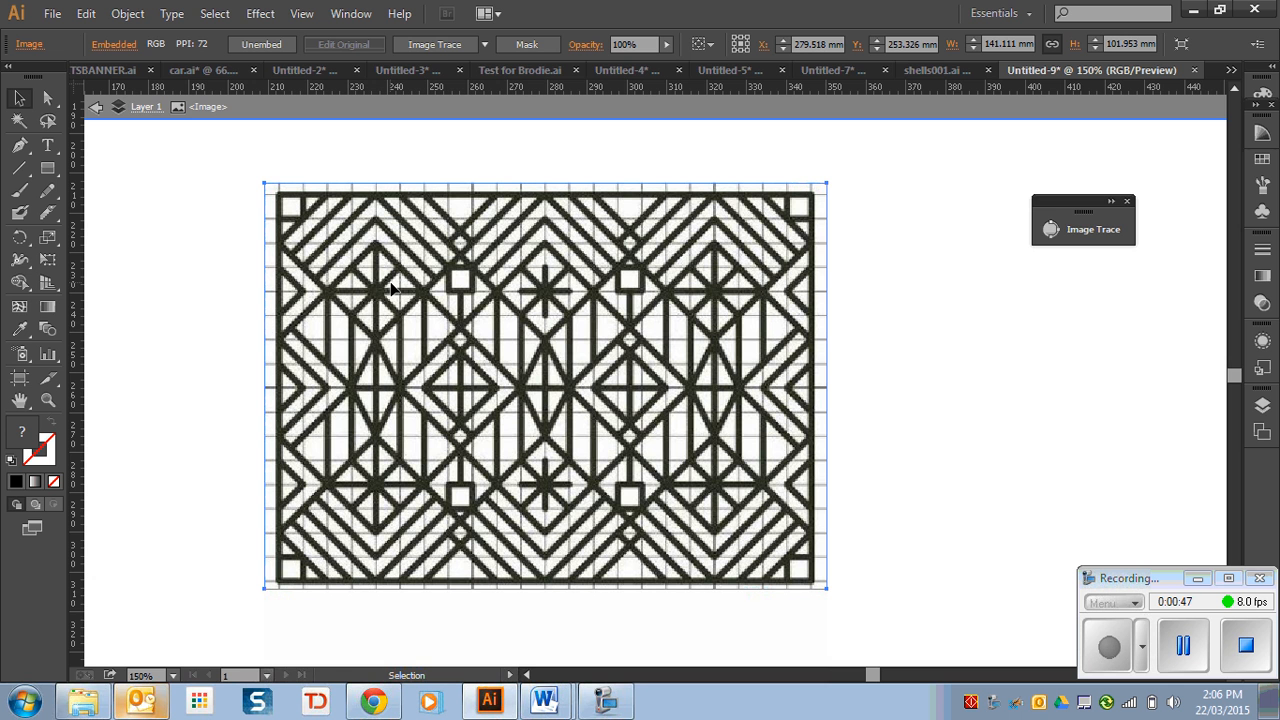
Trace the pattern image with the default preset and open the Image Trace settings with the advanced options collapsed.
left_click(445, 48)
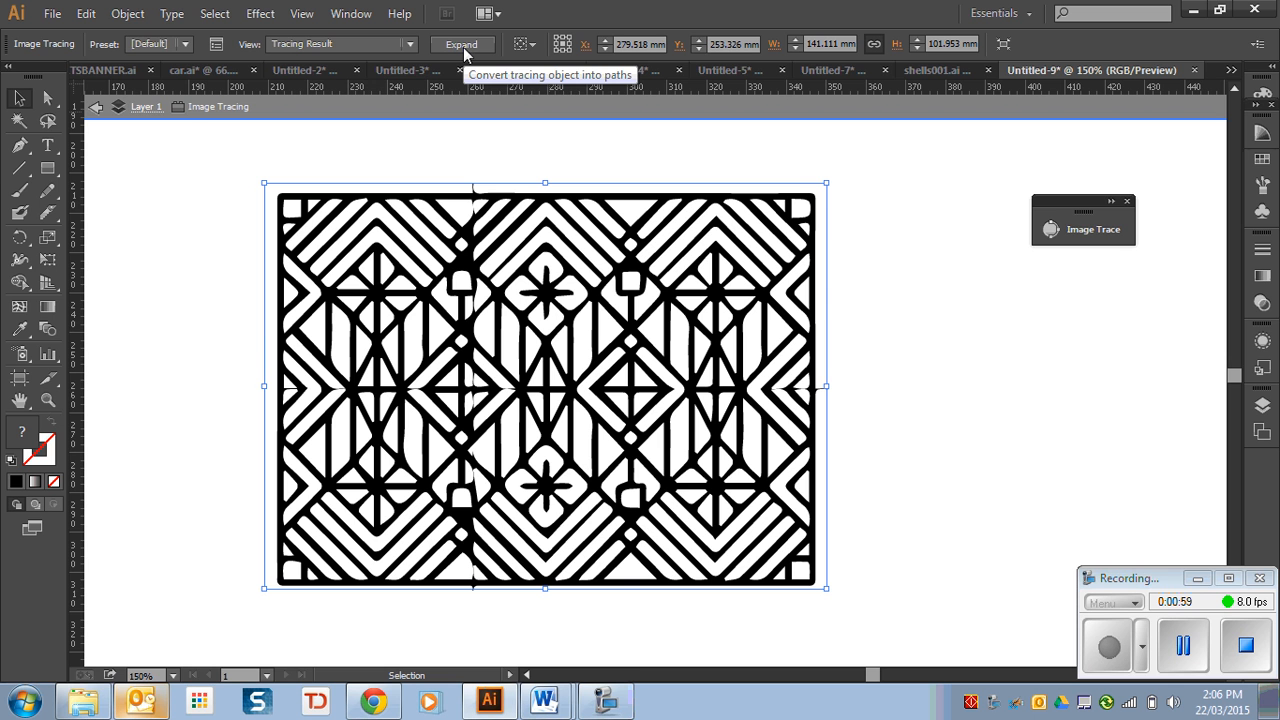
left_click(216, 45)
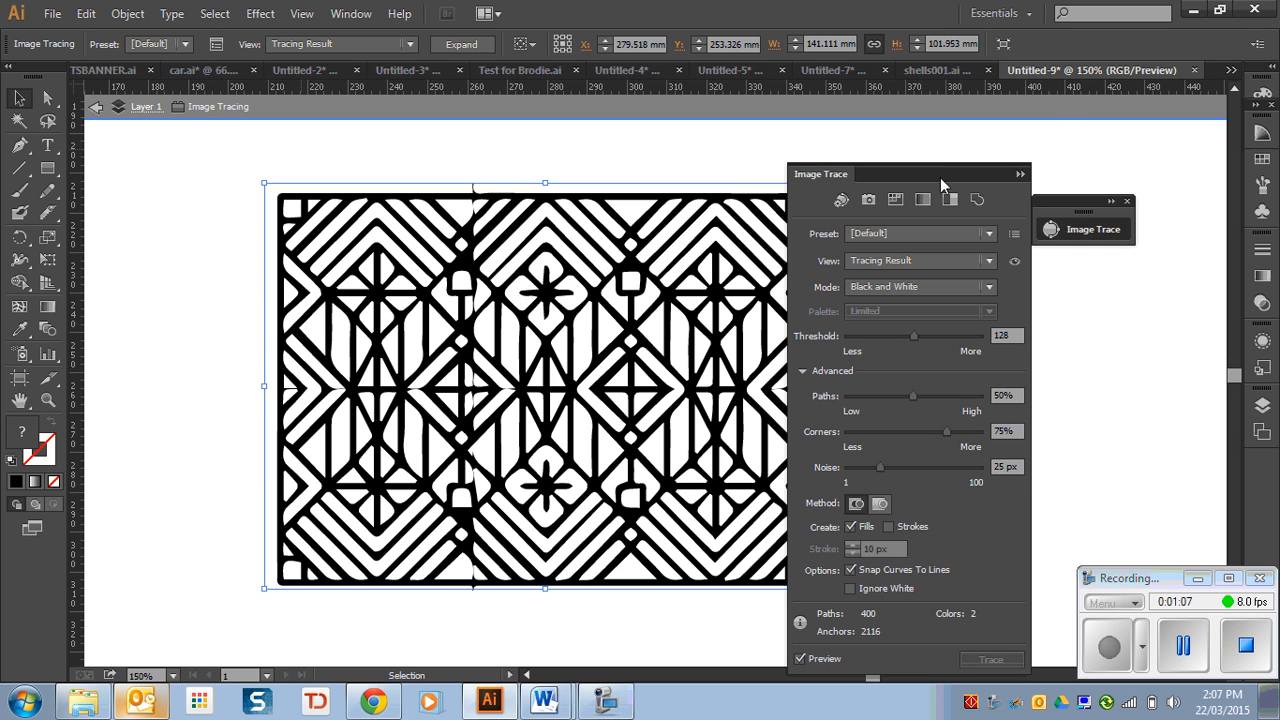
left_click_drag(940, 177, 980, 134)
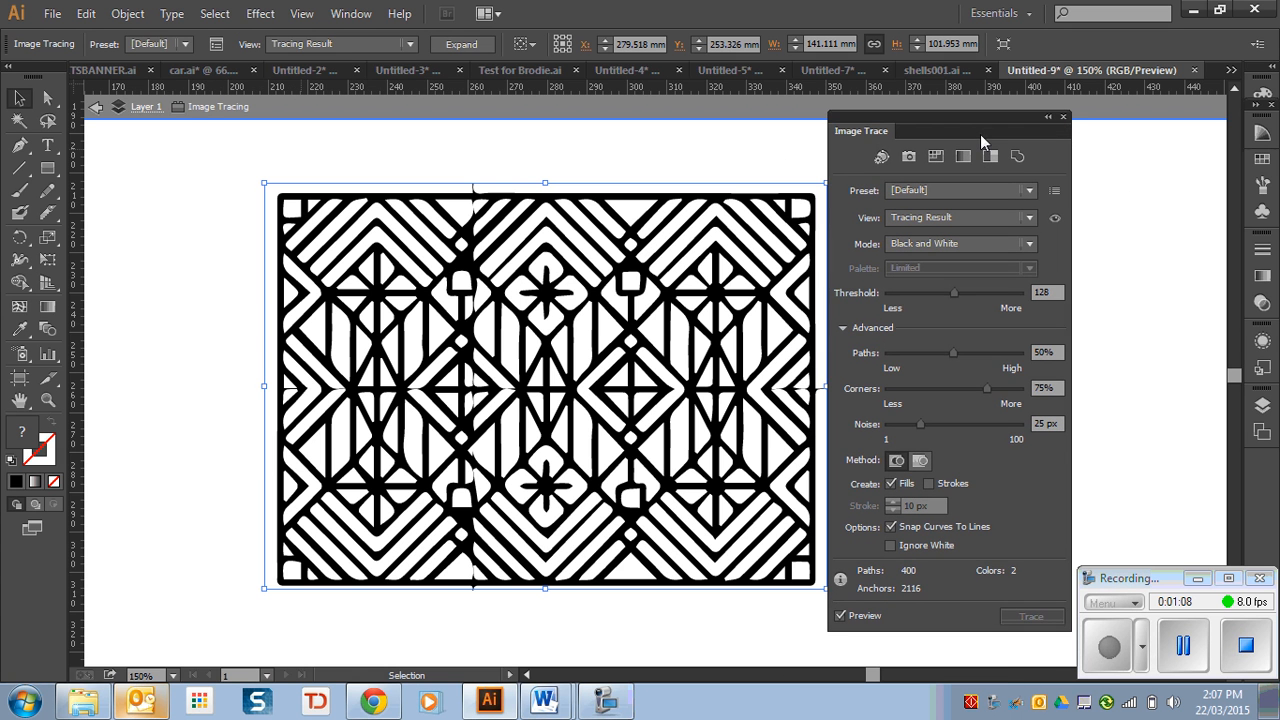
left_click(844, 330)
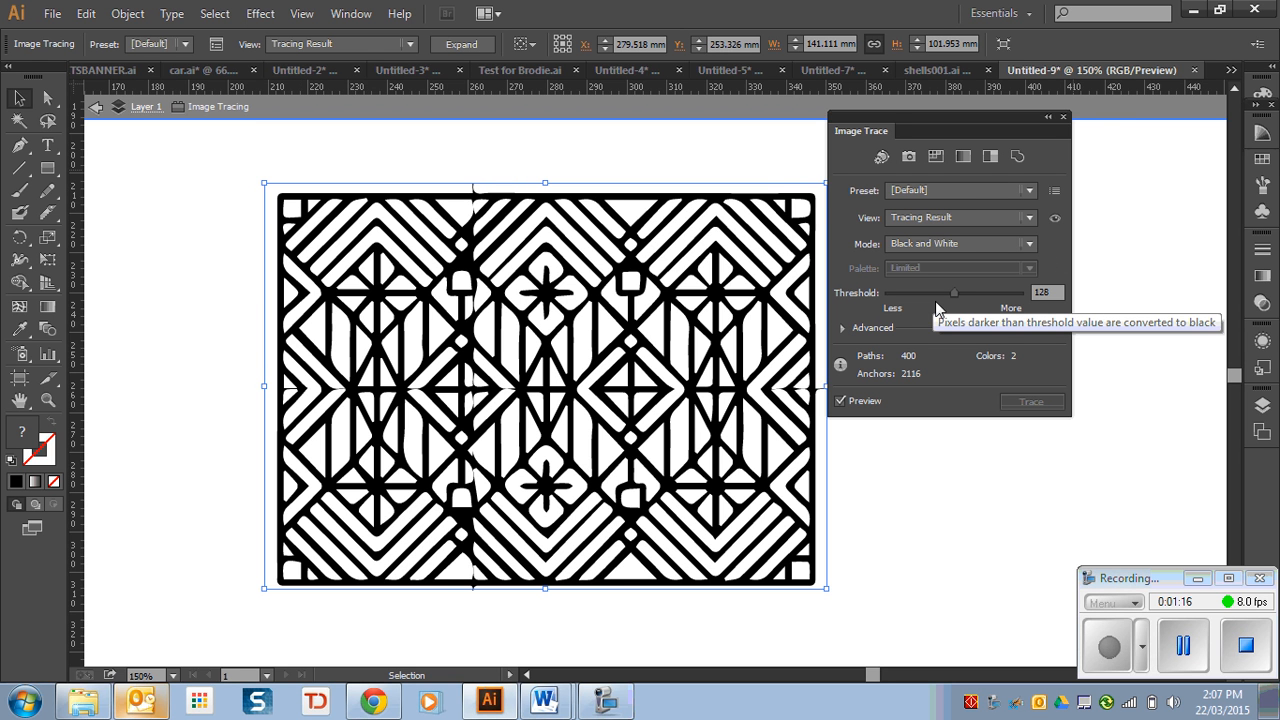
Try the 3 Colors and Line Art presets on the tracing, ending back on the Default preset.
left_click(942, 191)
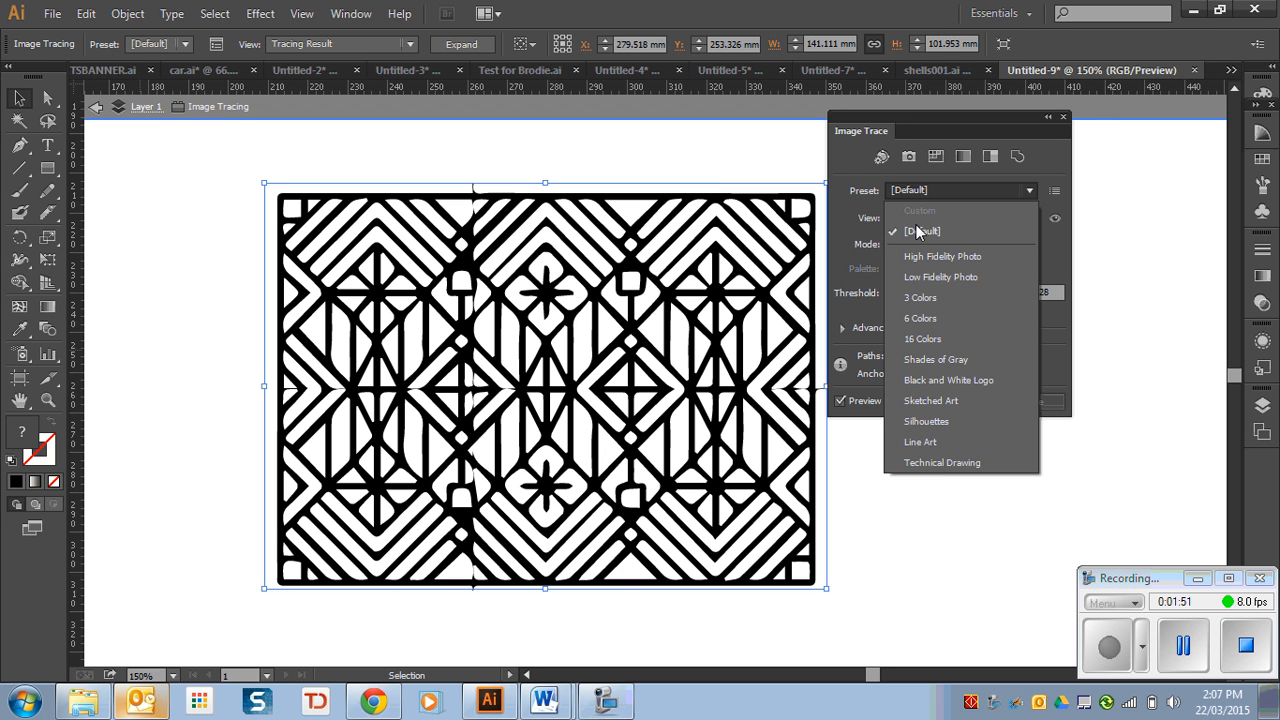
left_click(932, 297)
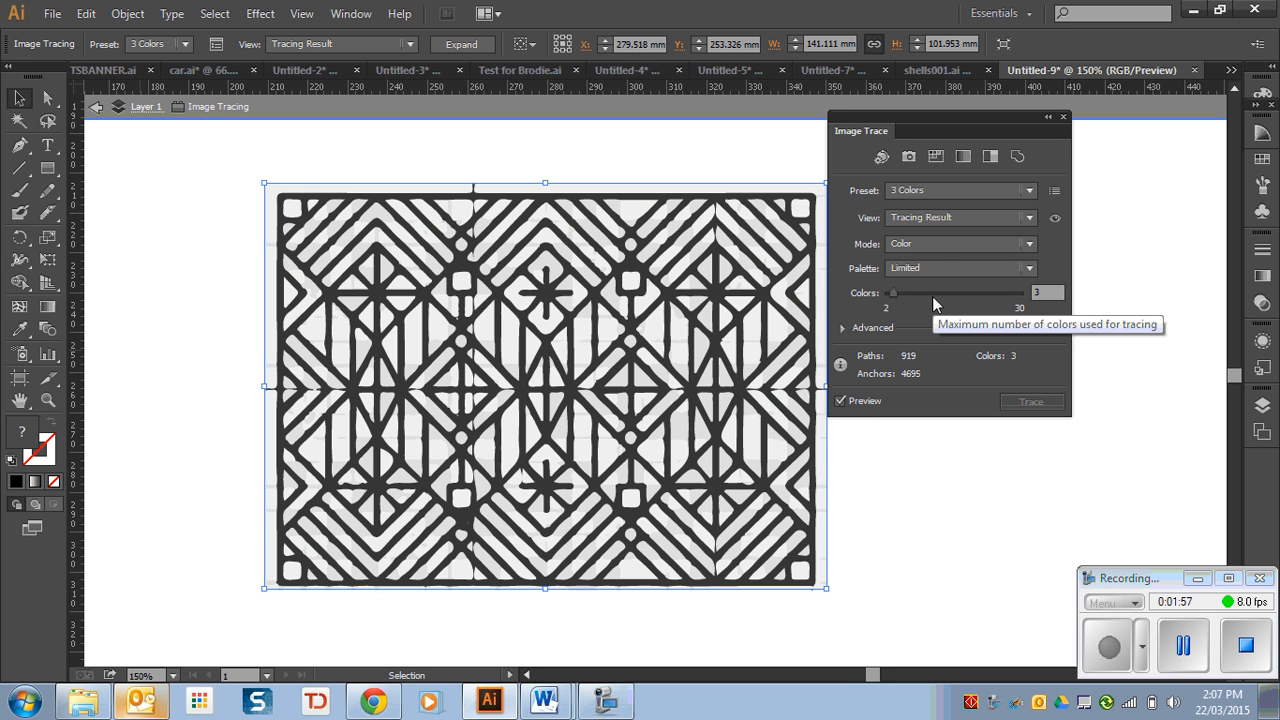
left_click(912, 193)
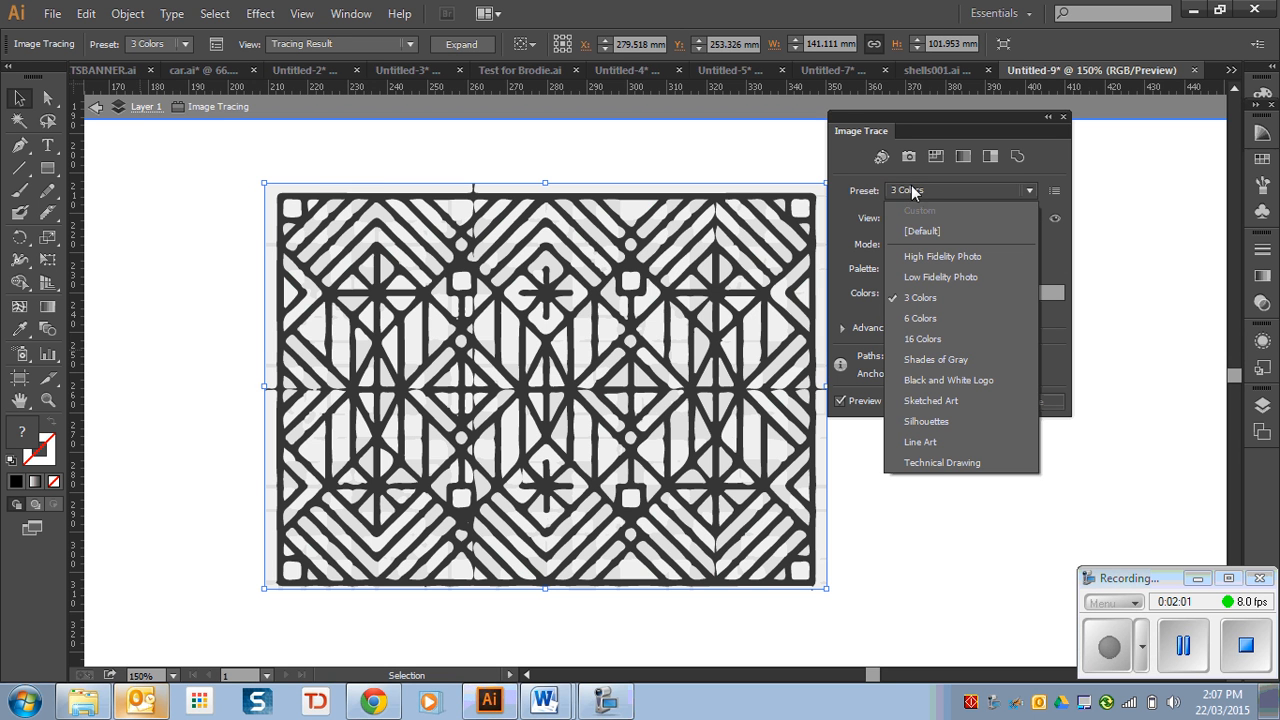
left_click(952, 442)
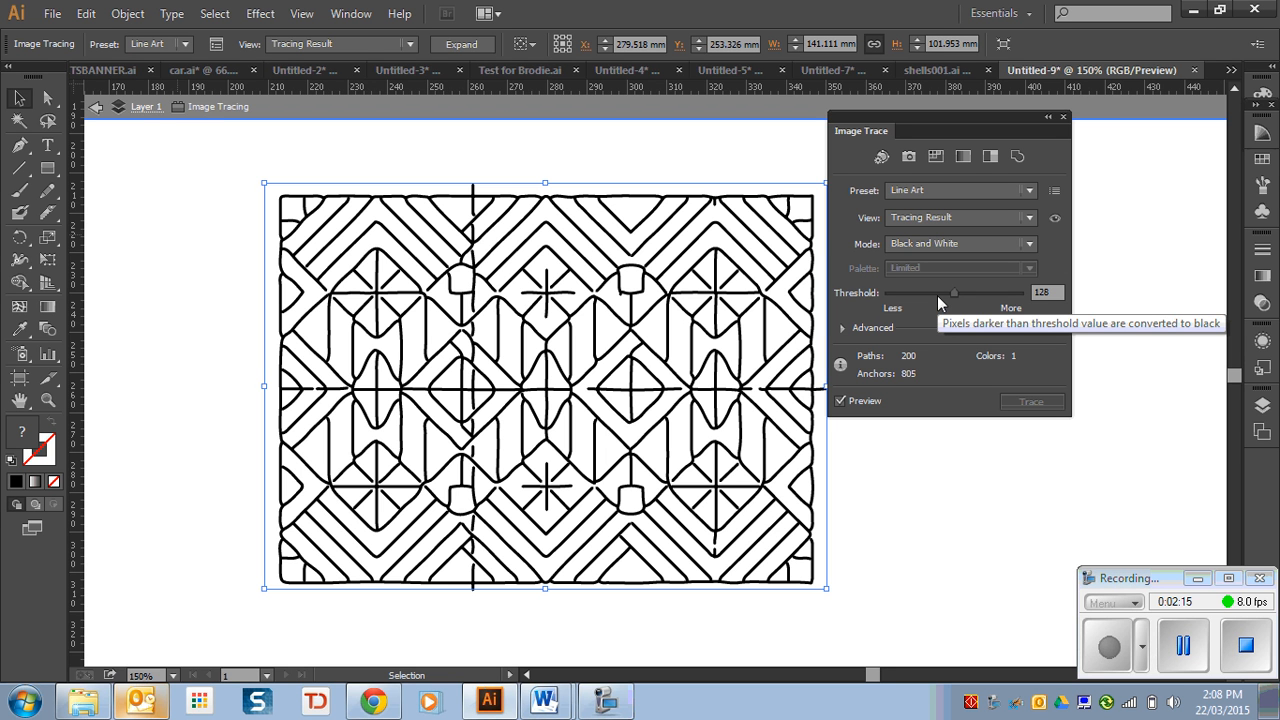
left_click(922, 195)
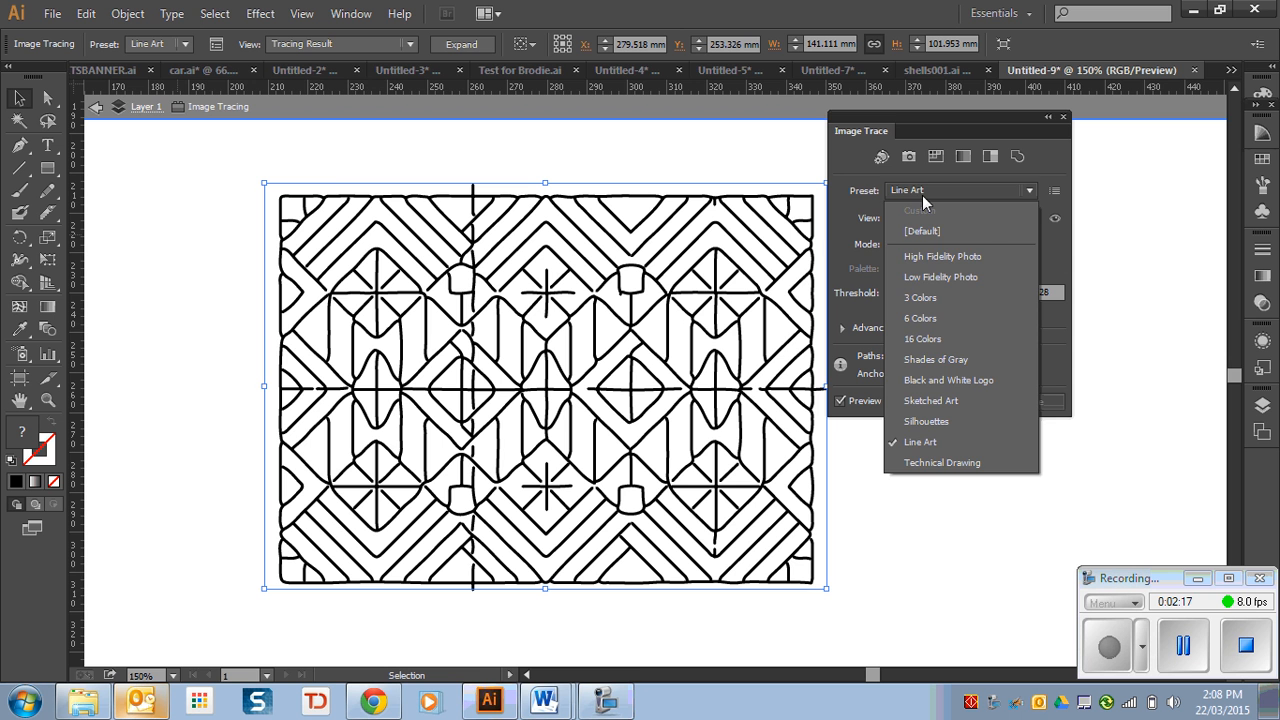
left_click(943, 231)
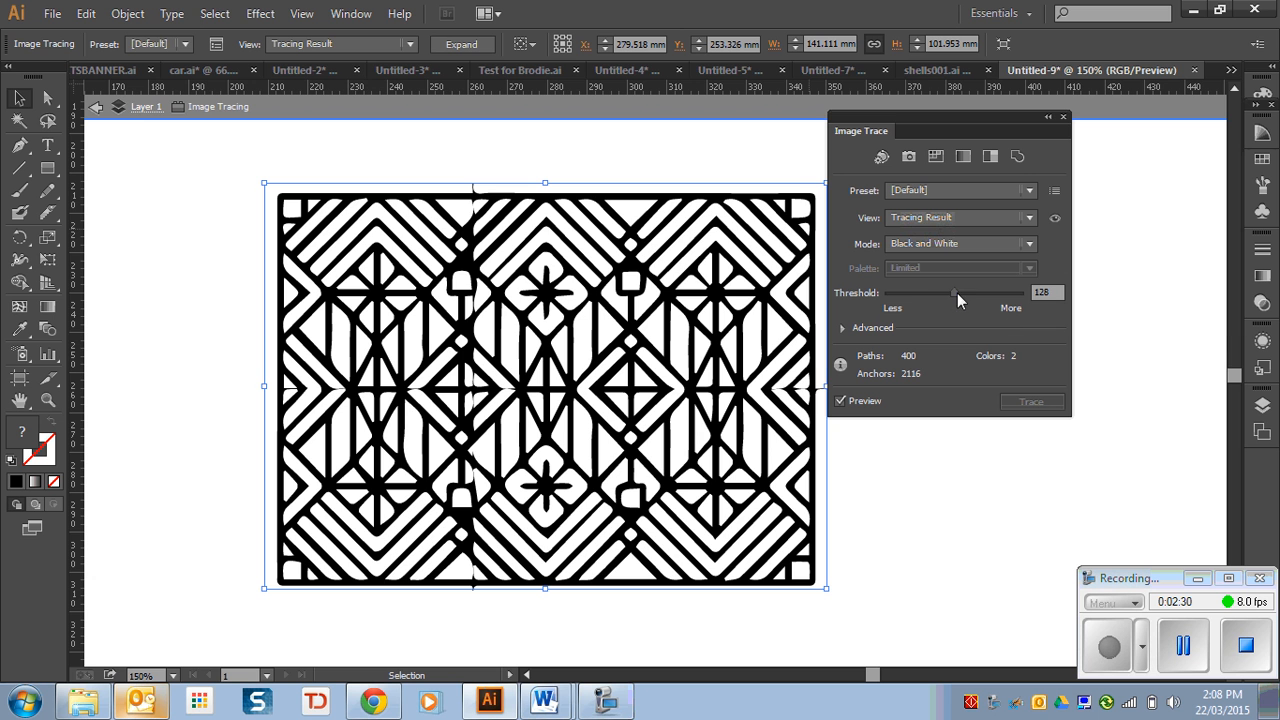
Compare low and high thresholds on the black-and-white tracing and set the threshold to 80.
left_click_drag(955, 293, 909, 298)
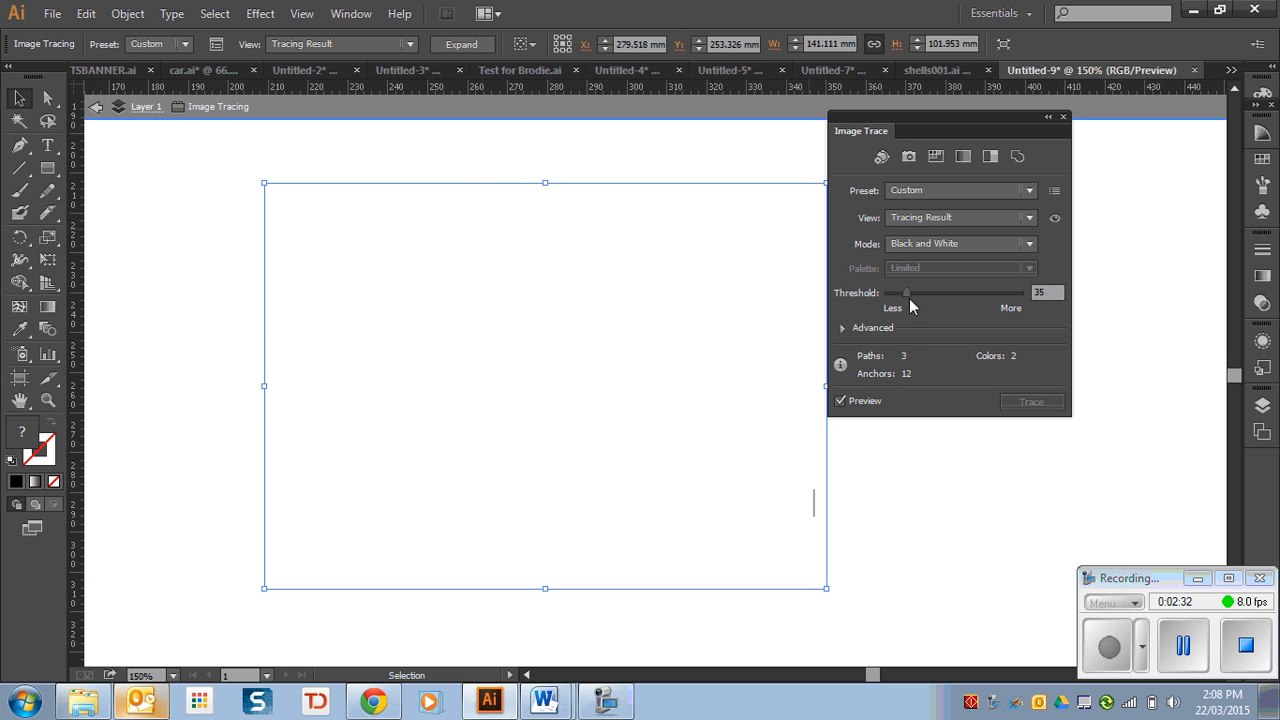
left_click_drag(908, 294, 920, 292)
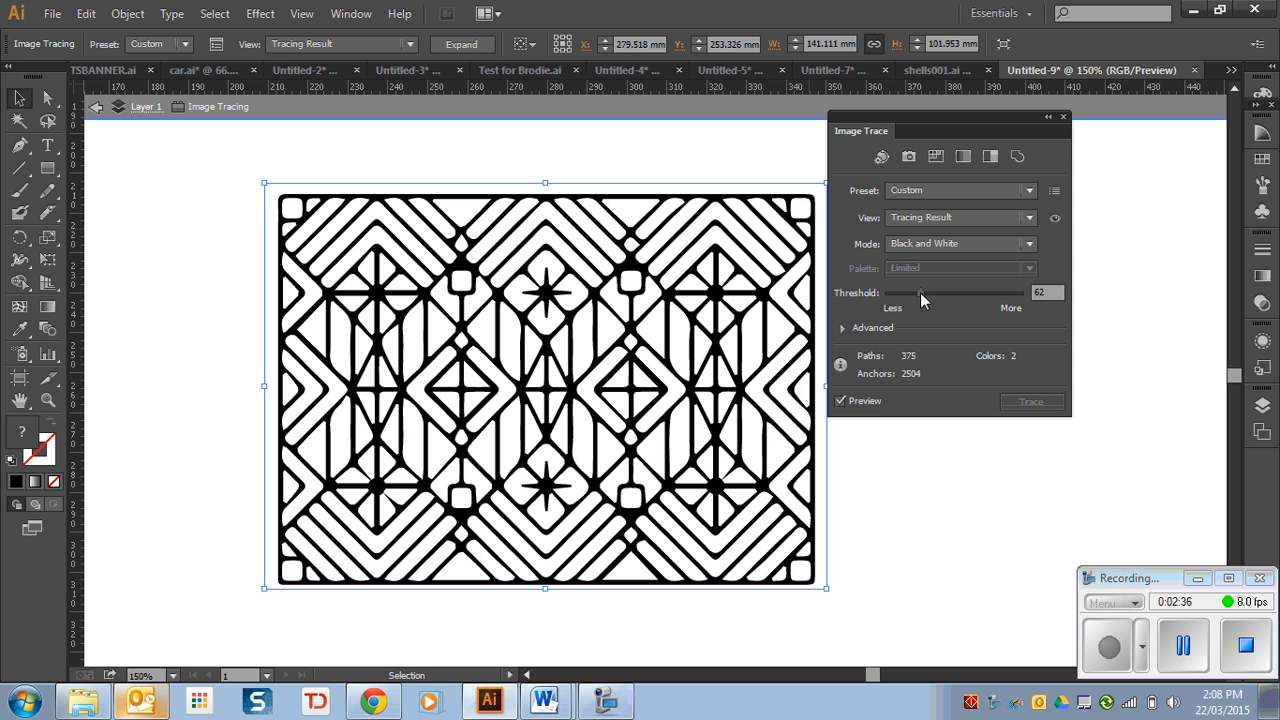
left_click_drag(920, 292, 995, 293)
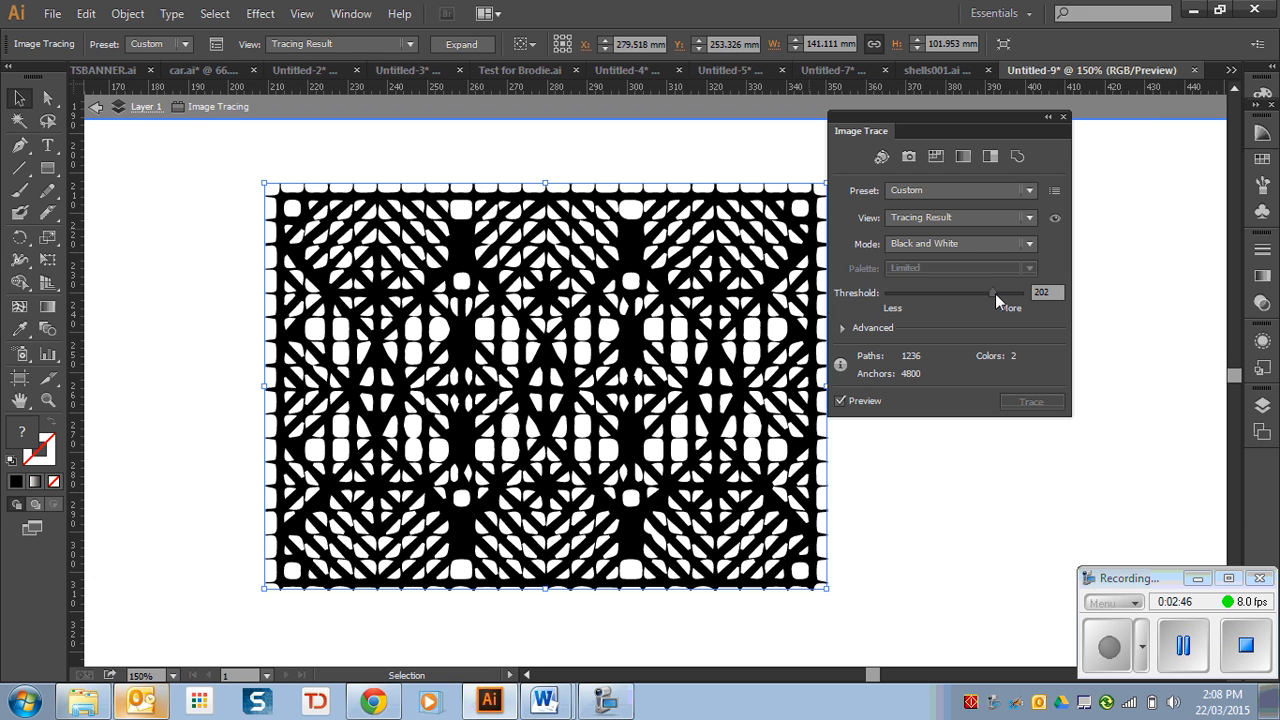
left_click_drag(995, 293, 940, 291)
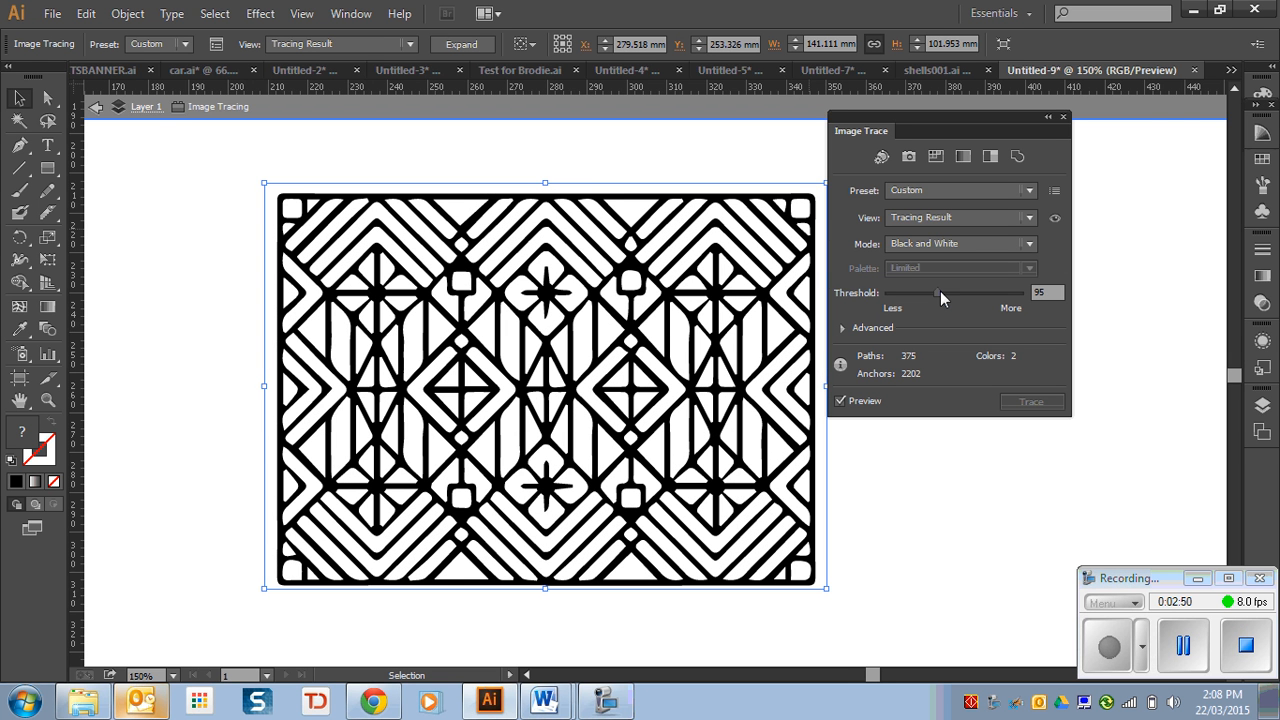
left_click_drag(940, 291, 937, 291)
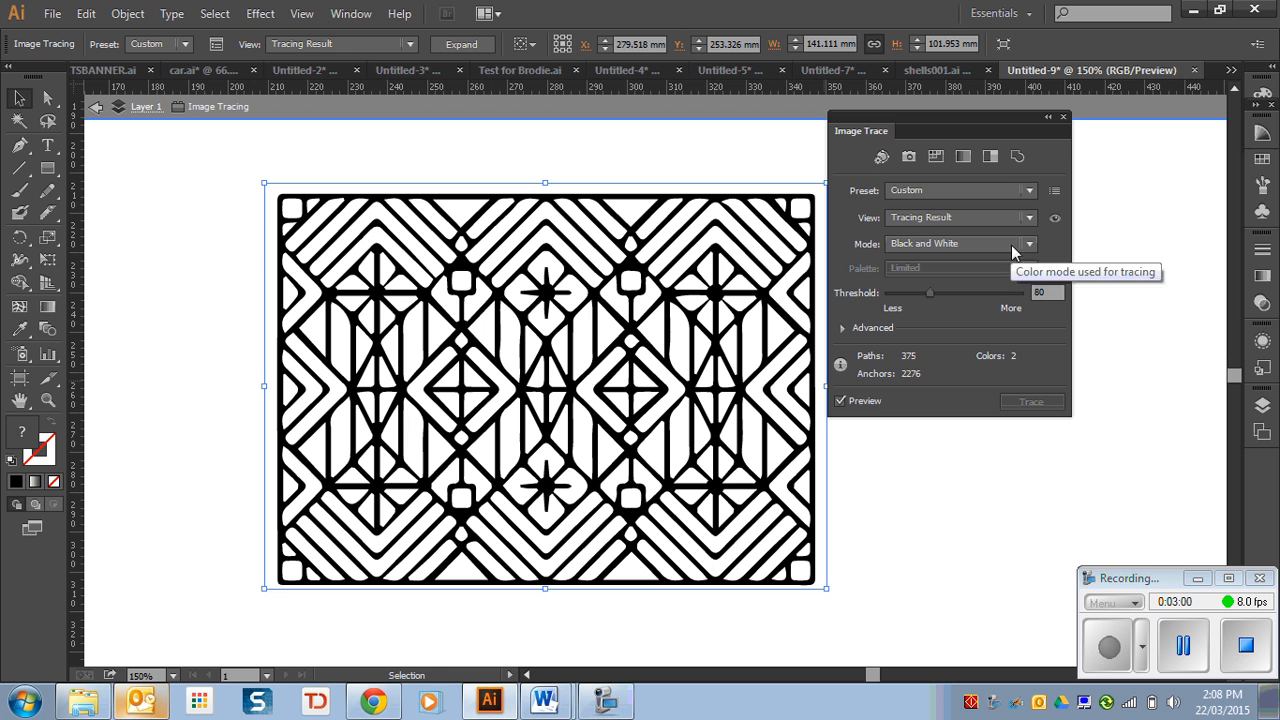
Reveal the advanced tracing options, compare low and high corner emphasis, and set Corners to 96%.
left_click(843, 328)
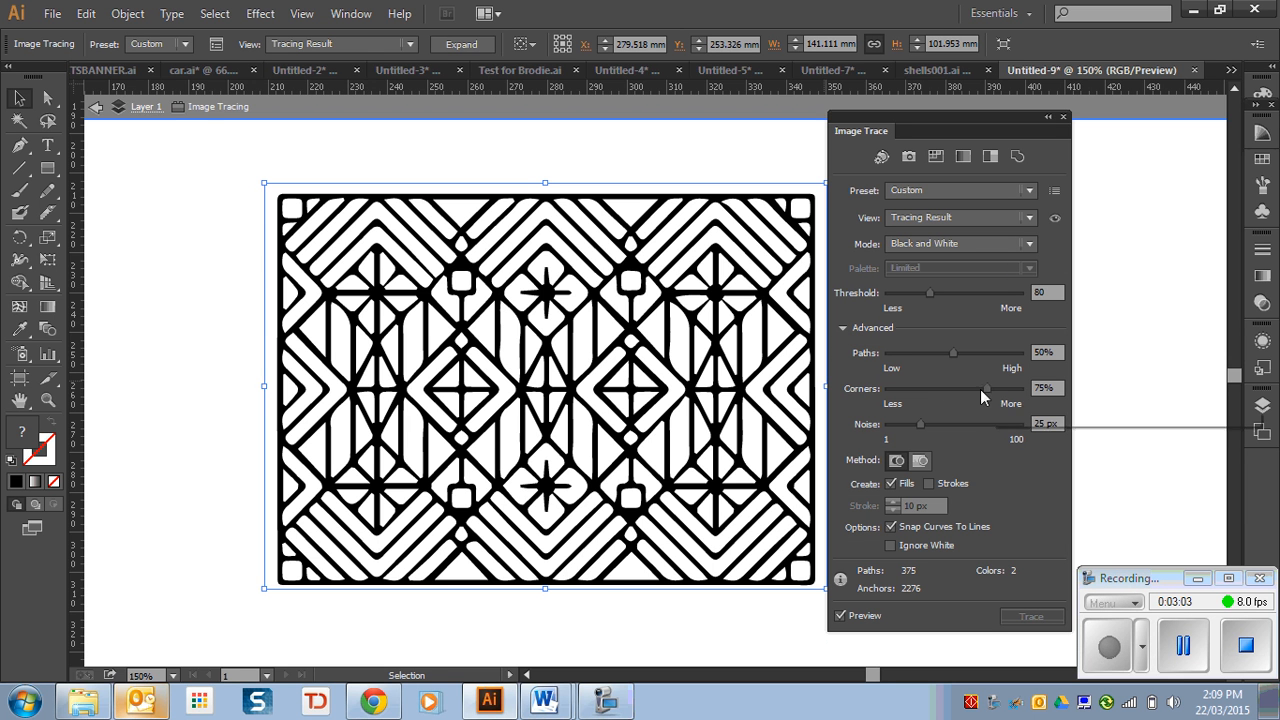
left_click_drag(988, 389, 916, 389)
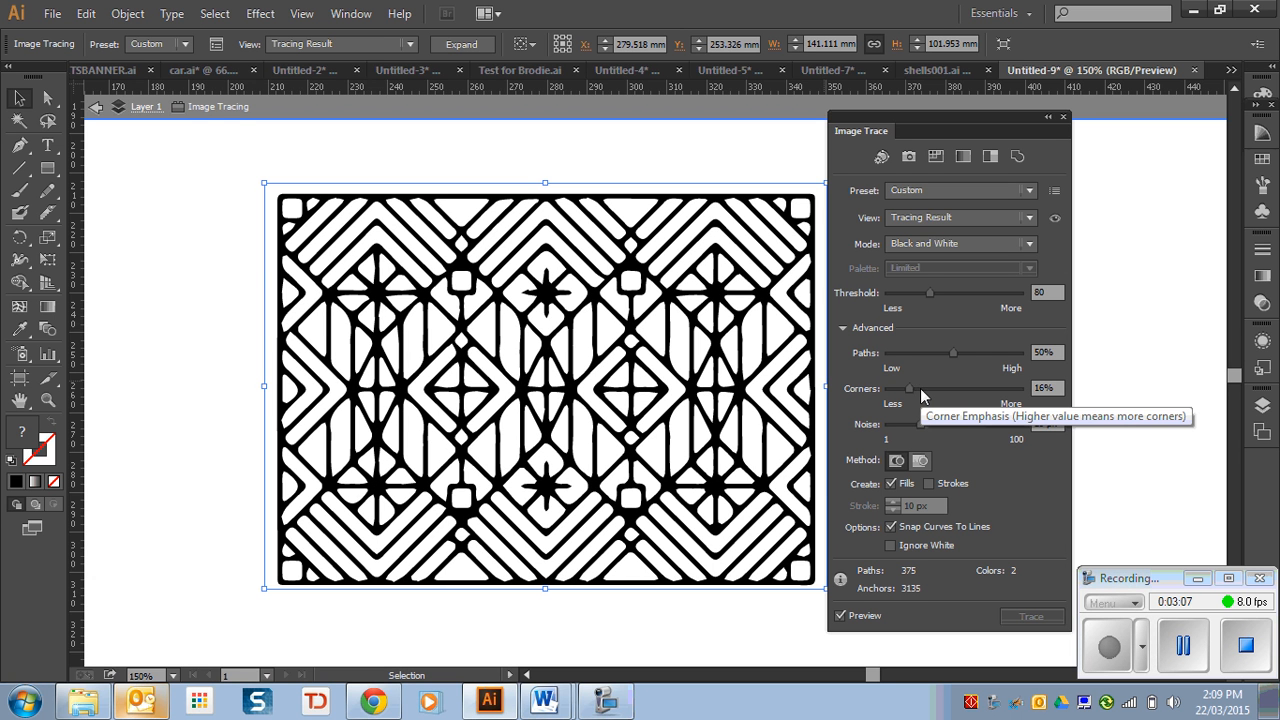
left_click_drag(918, 389, 1002, 388)
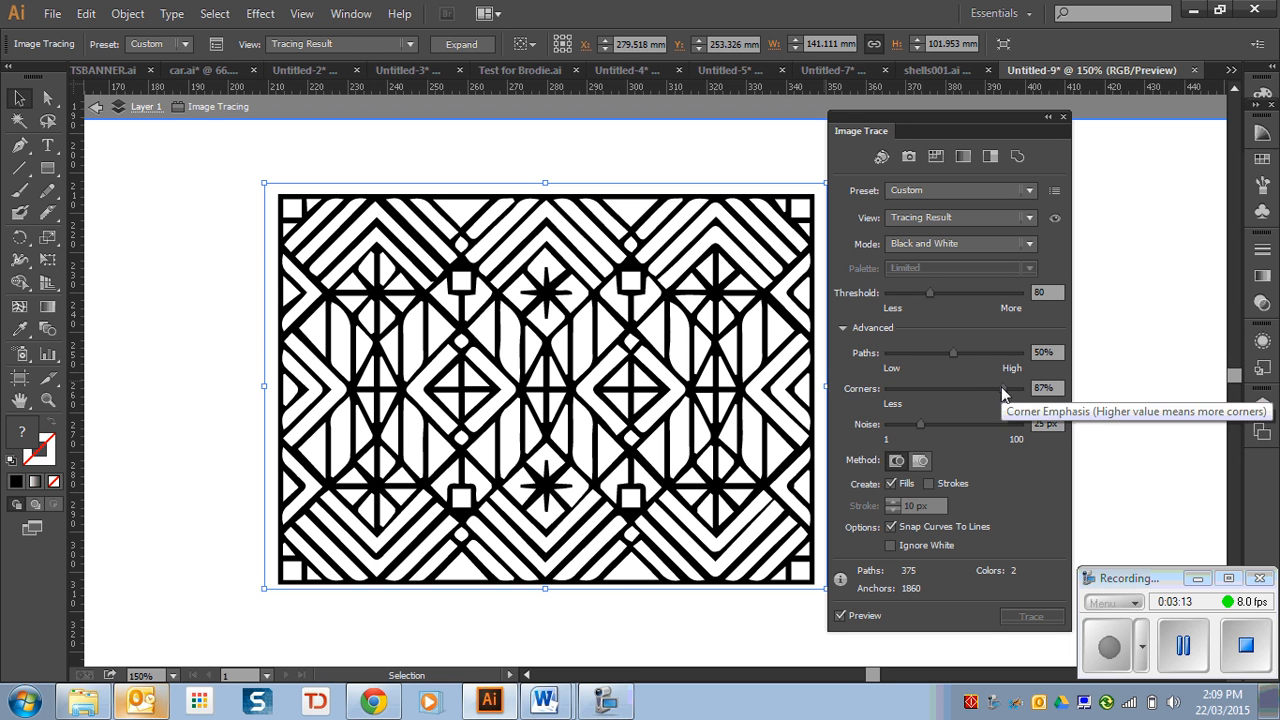
left_click_drag(1001, 388, 1012, 395)
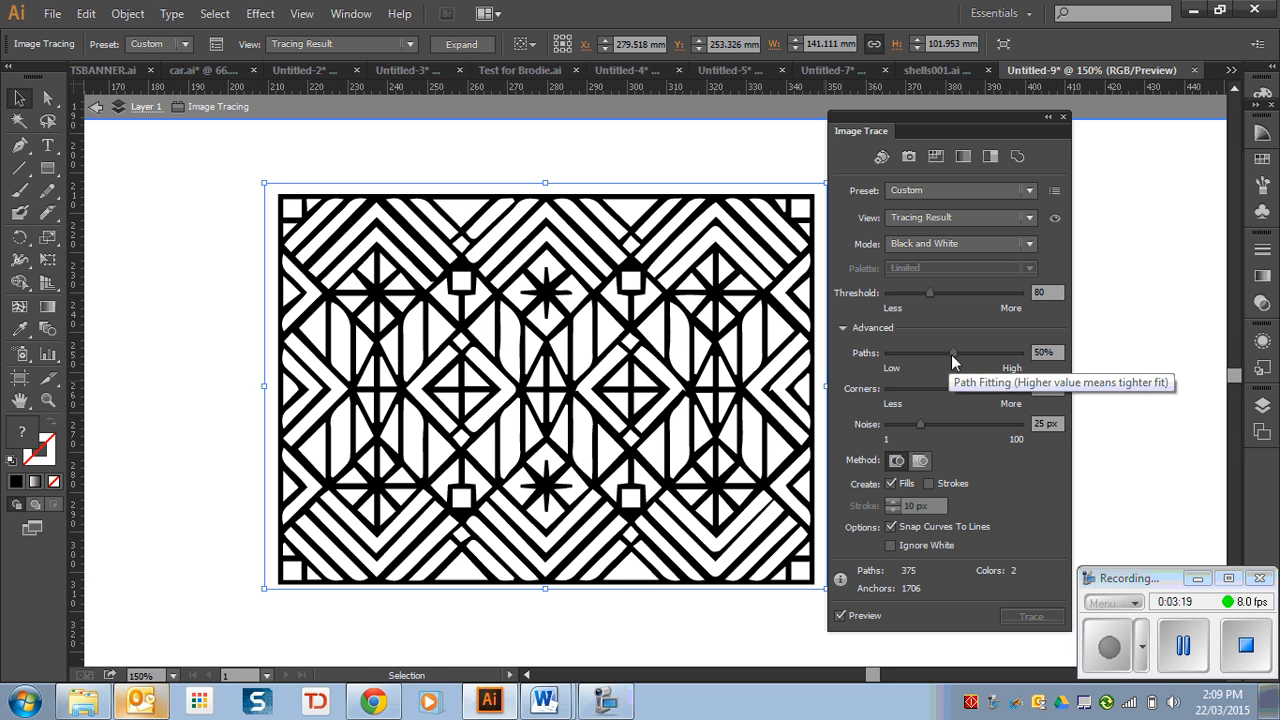
Compare low and high path fitting, setting Paths to 92% and Noise to 21 px for the tracing.
left_click_drag(951, 354, 990, 353)
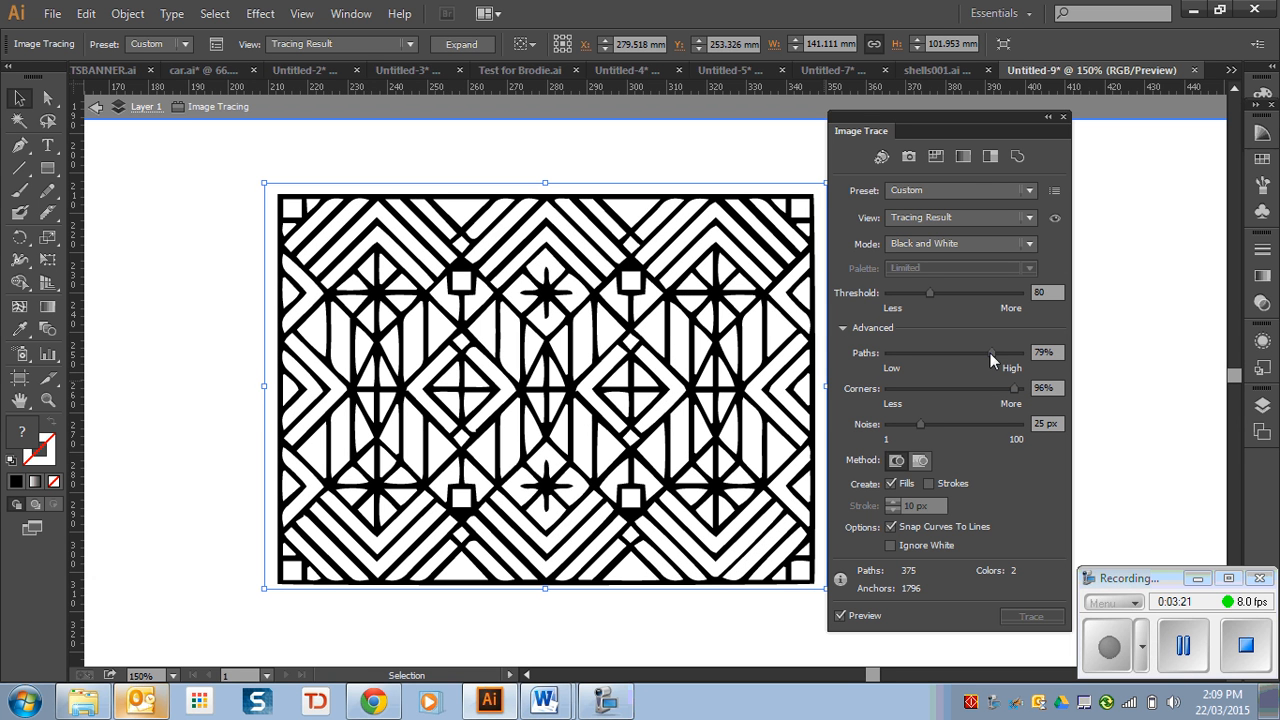
mouse_move(994, 352)
left_mouse_down()
mouse_move(1005, 352)
mouse_move(898, 354)
left_mouse_up()
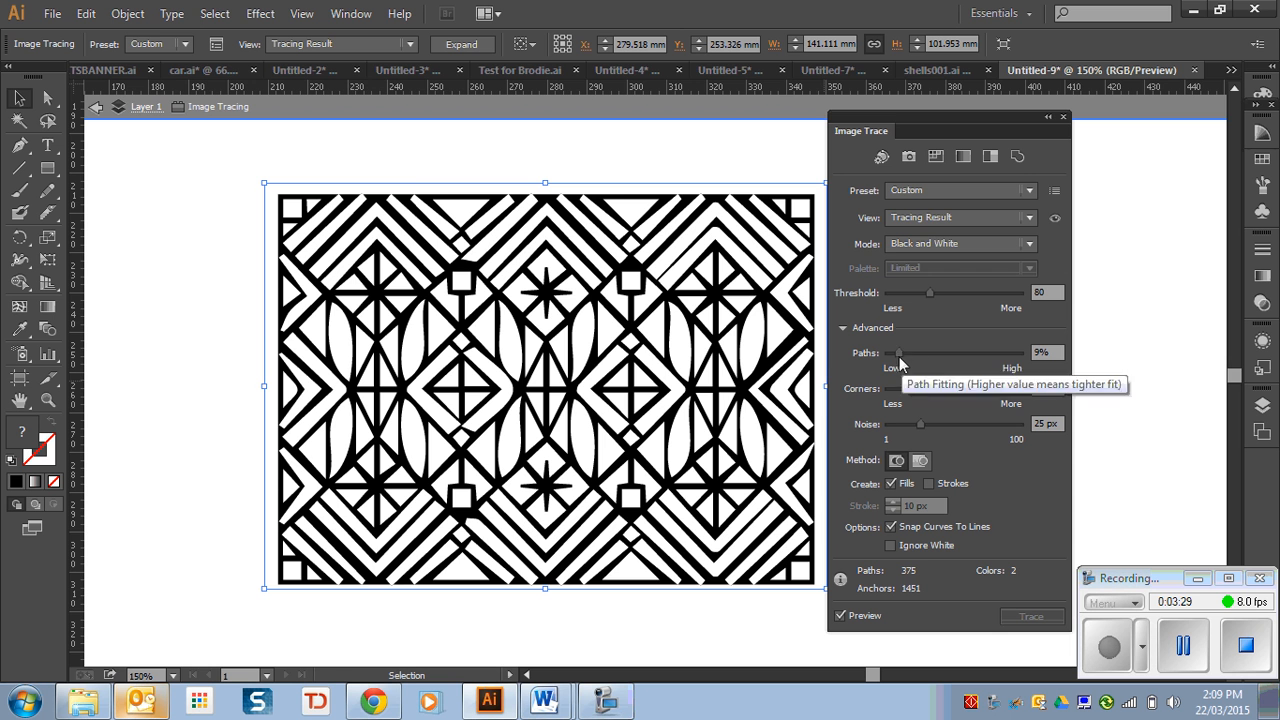
left_click_drag(899, 353, 1010, 368)
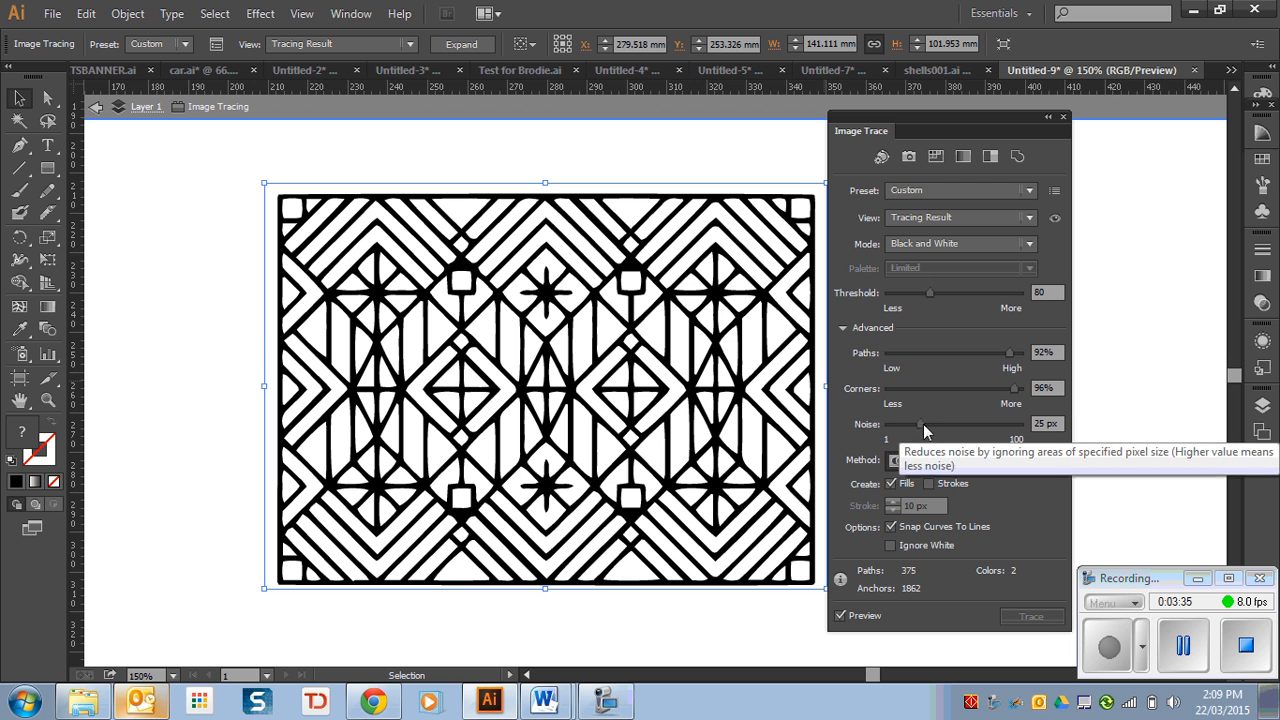
left_click_drag(923, 424, 988, 425)
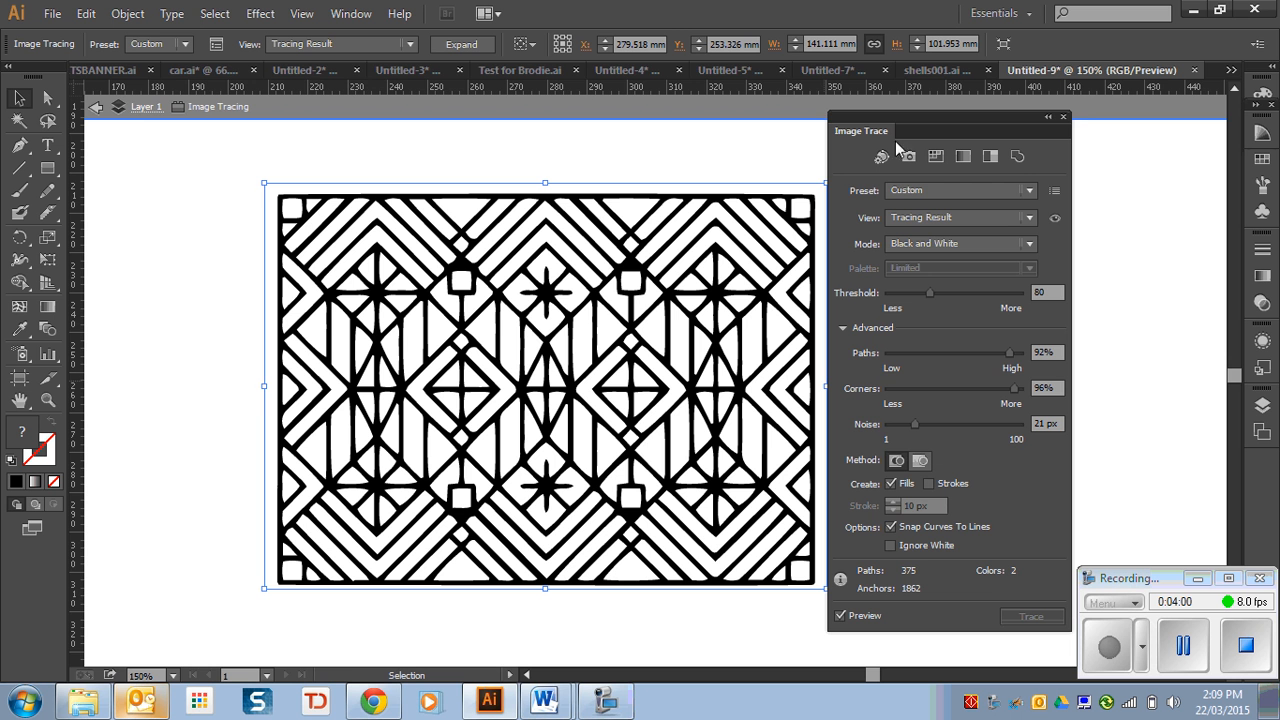
Close the Image Trace settings, expand the tracing into editable paths and deselect the result.
left_click(1064, 117)
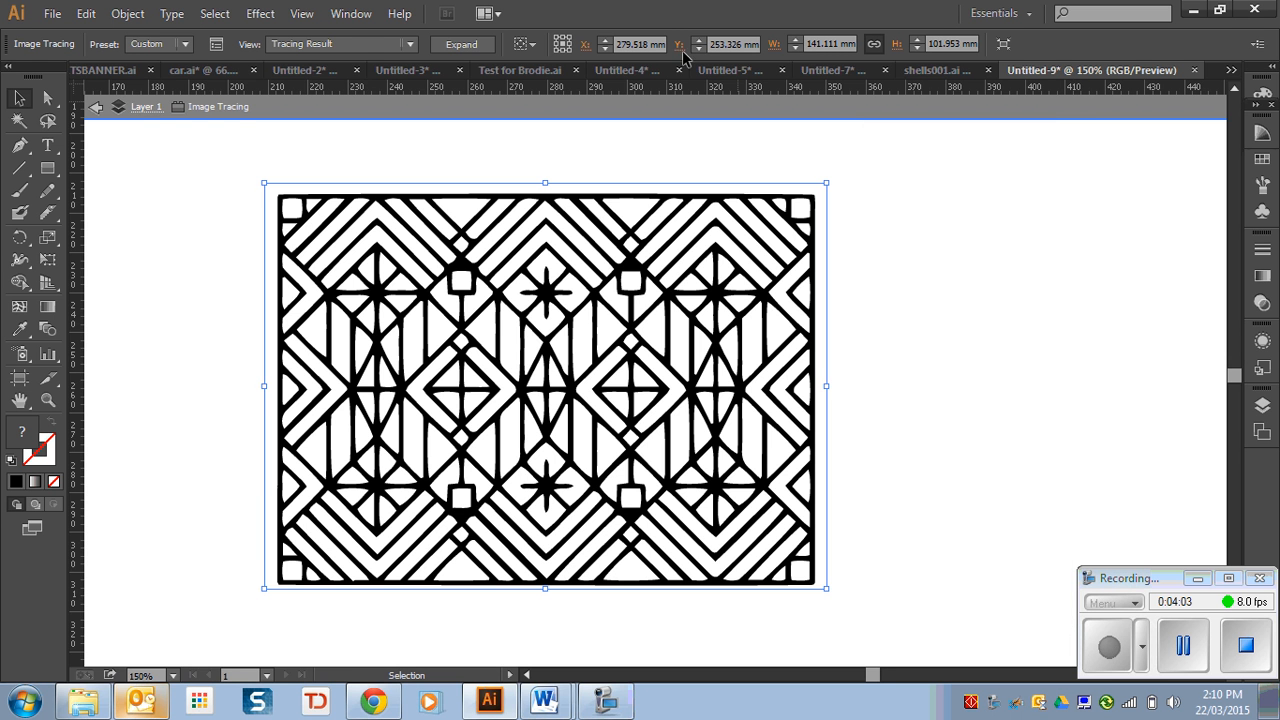
left_click(462, 45)
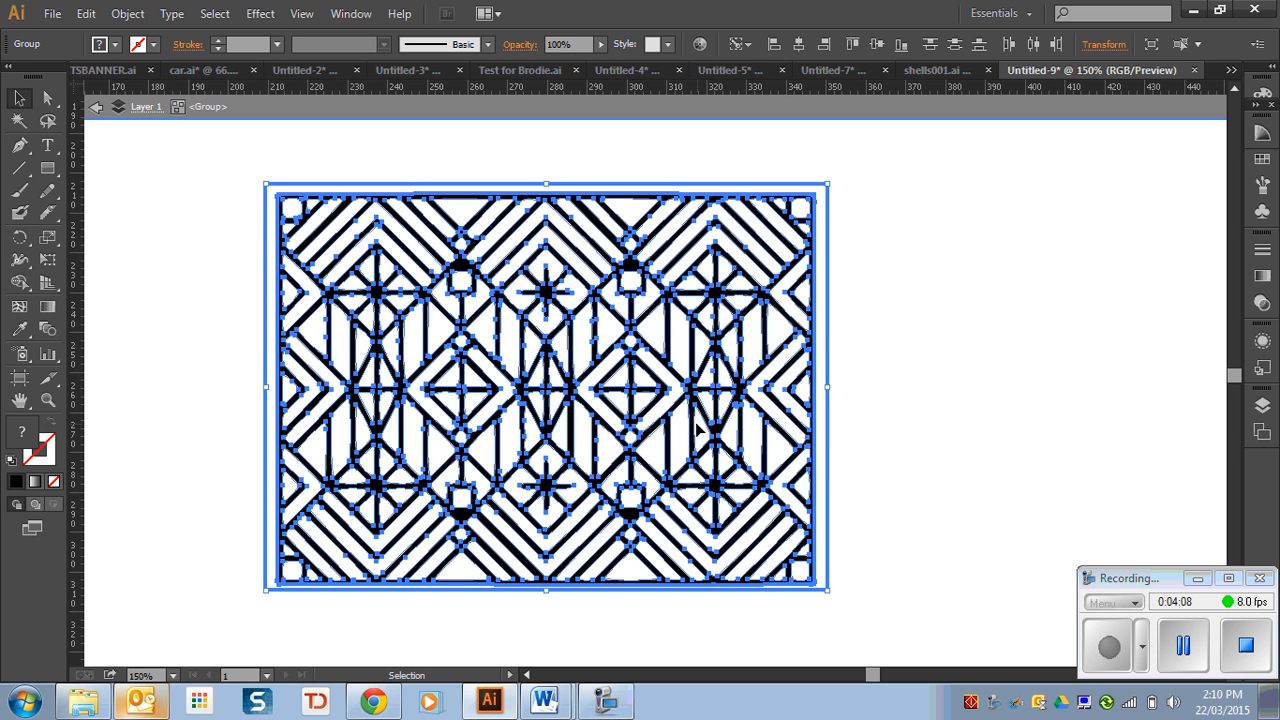
left_click(904, 421)
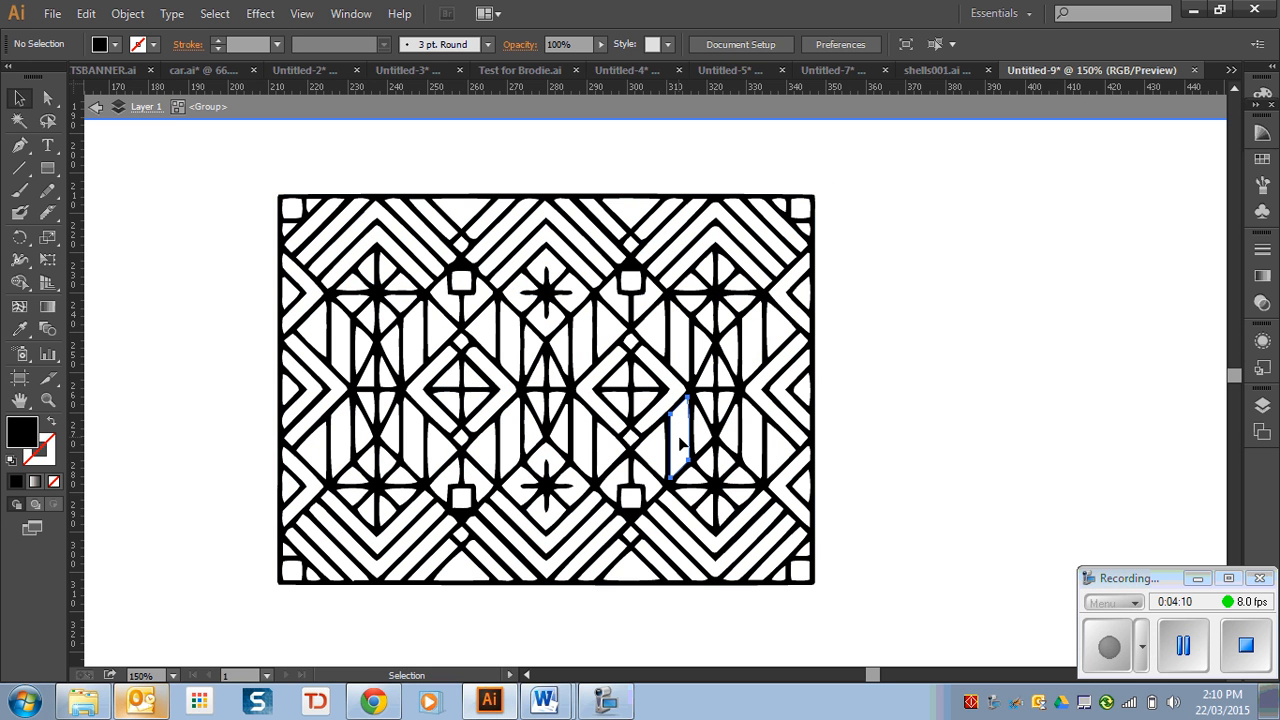
Isolate the expanded group and select the narrow vertical white shape just left of the pattern's centre, below the midline.
double_click(680, 443)
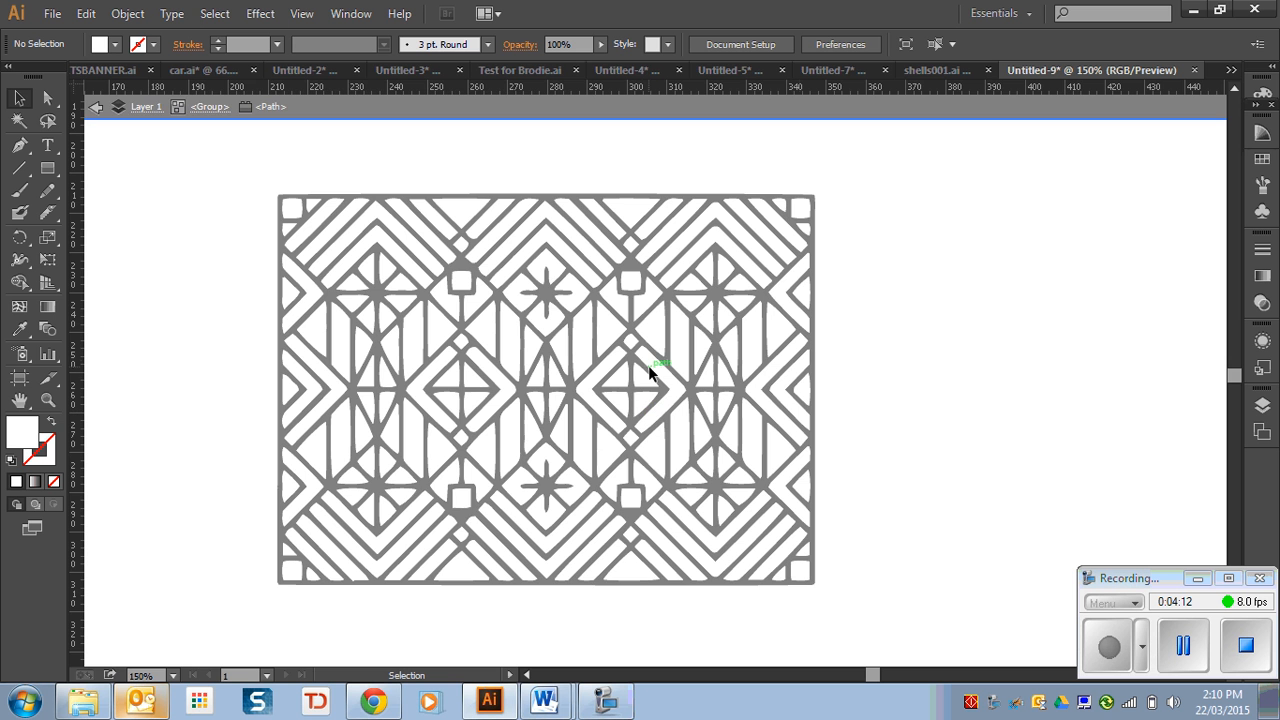
key("Escape")
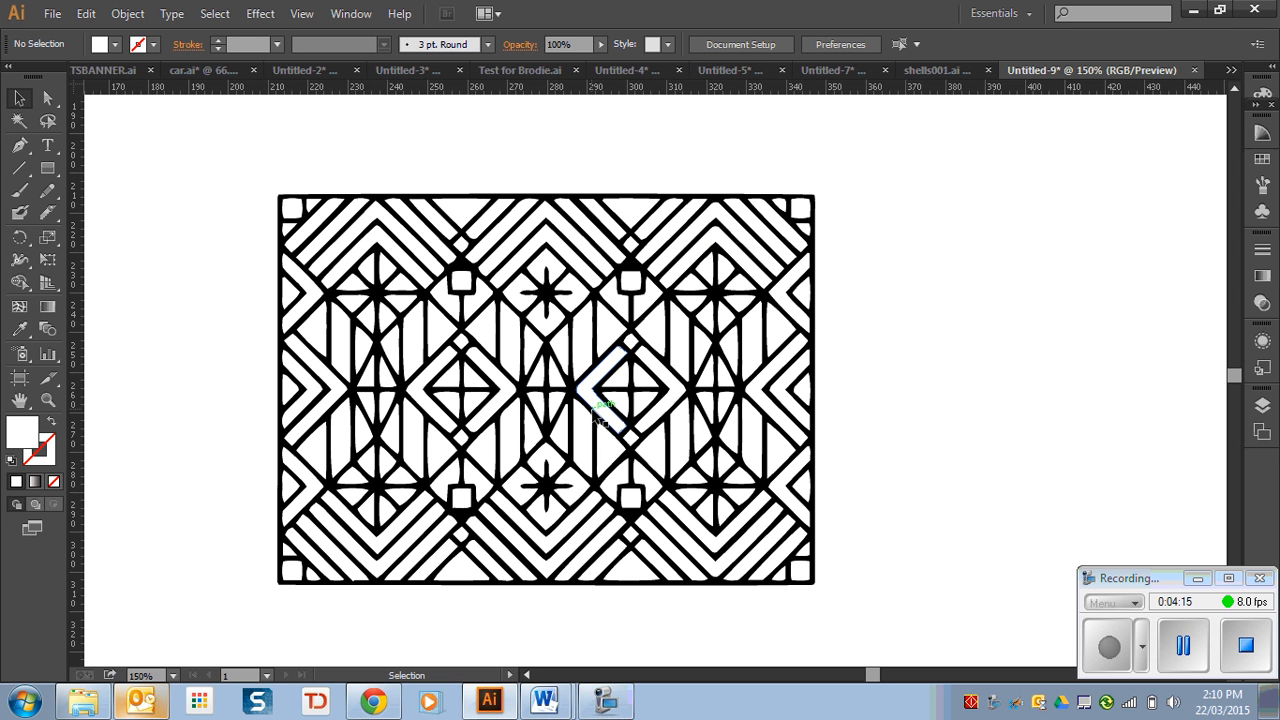
left_click(593, 410)
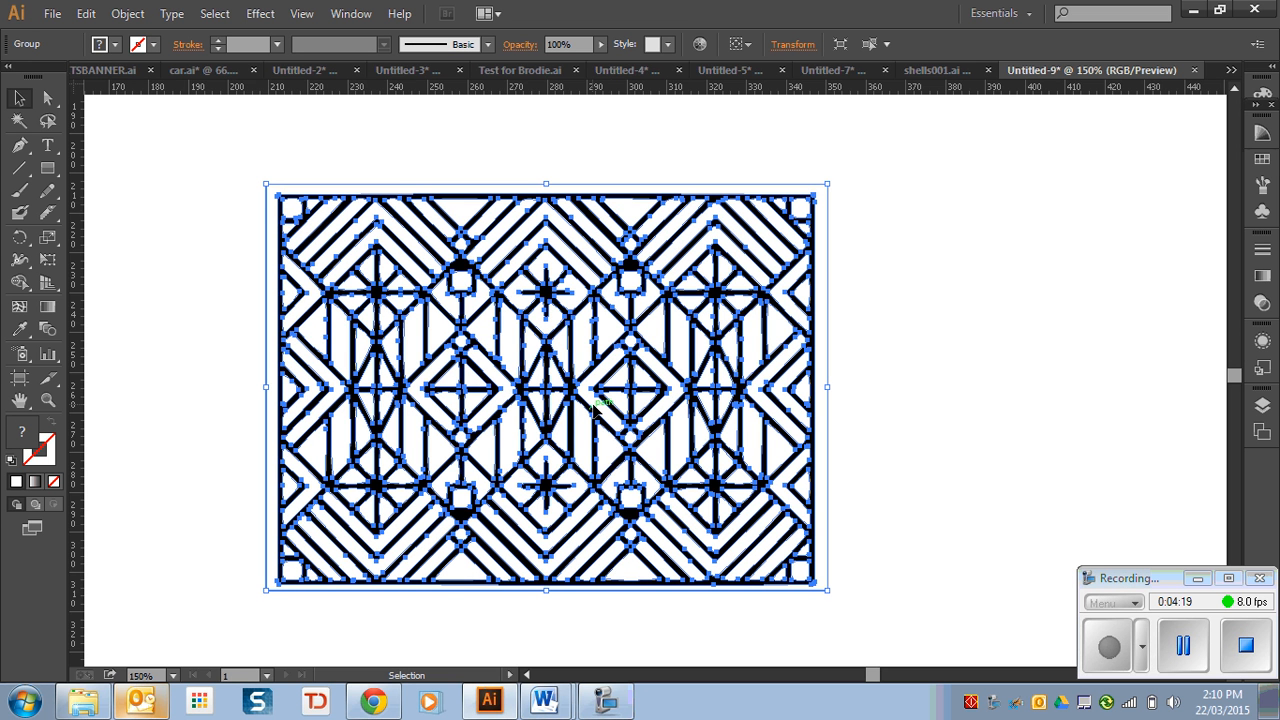
double_click(527, 453)
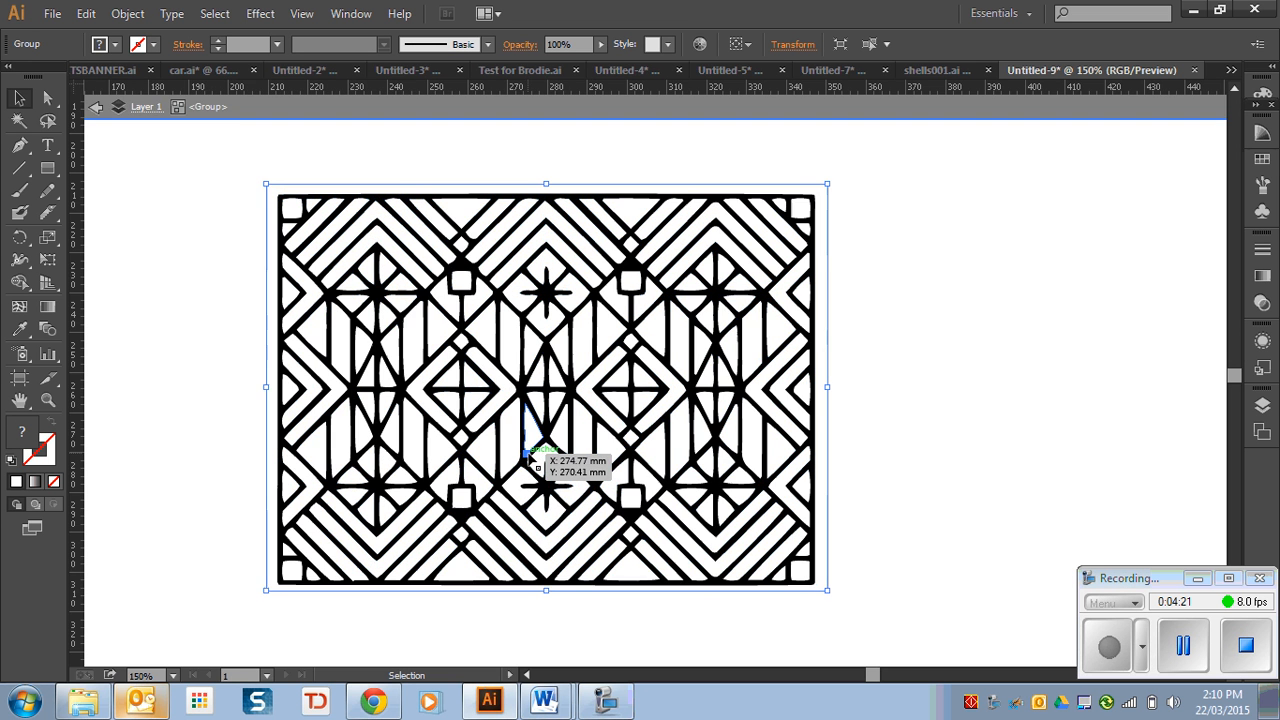
left_click(527, 453)
left_click(514, 441)
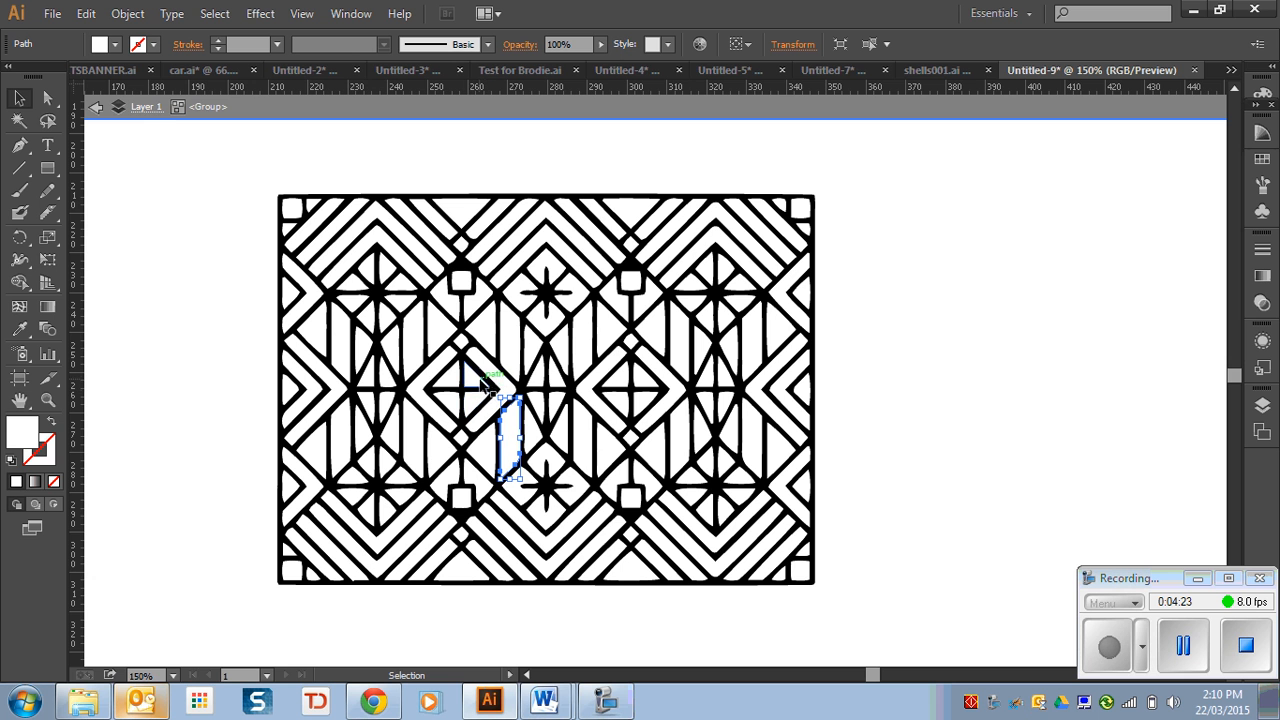
Select several individual white shapes across the lattice one after another to check that each is a separate path.
left_click(480, 382)
left_click(547, 318)
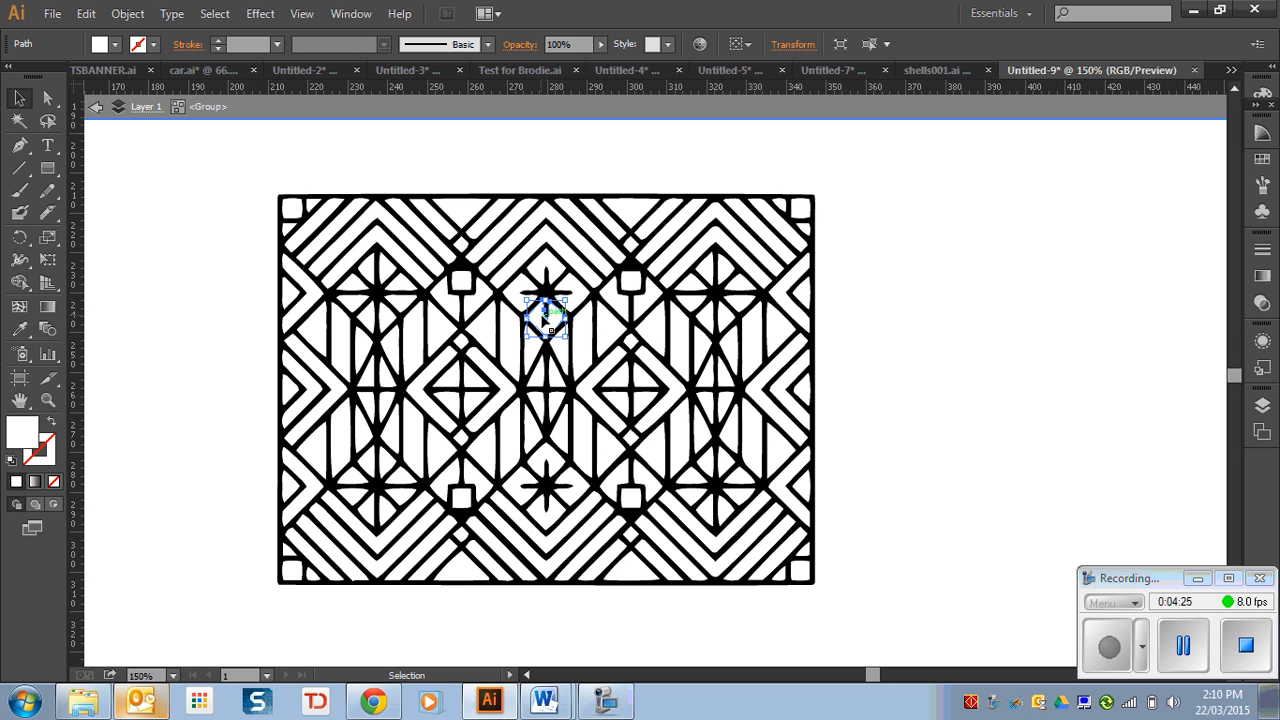
left_click(408, 256)
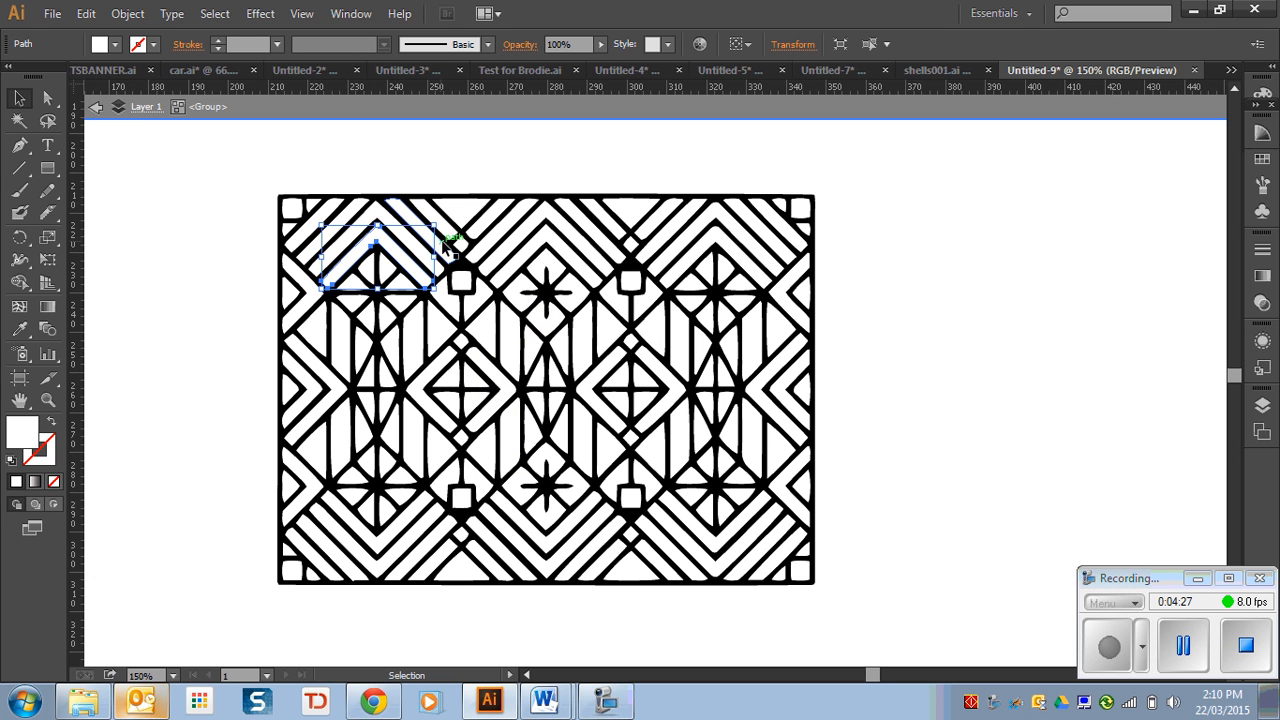
left_click(453, 261)
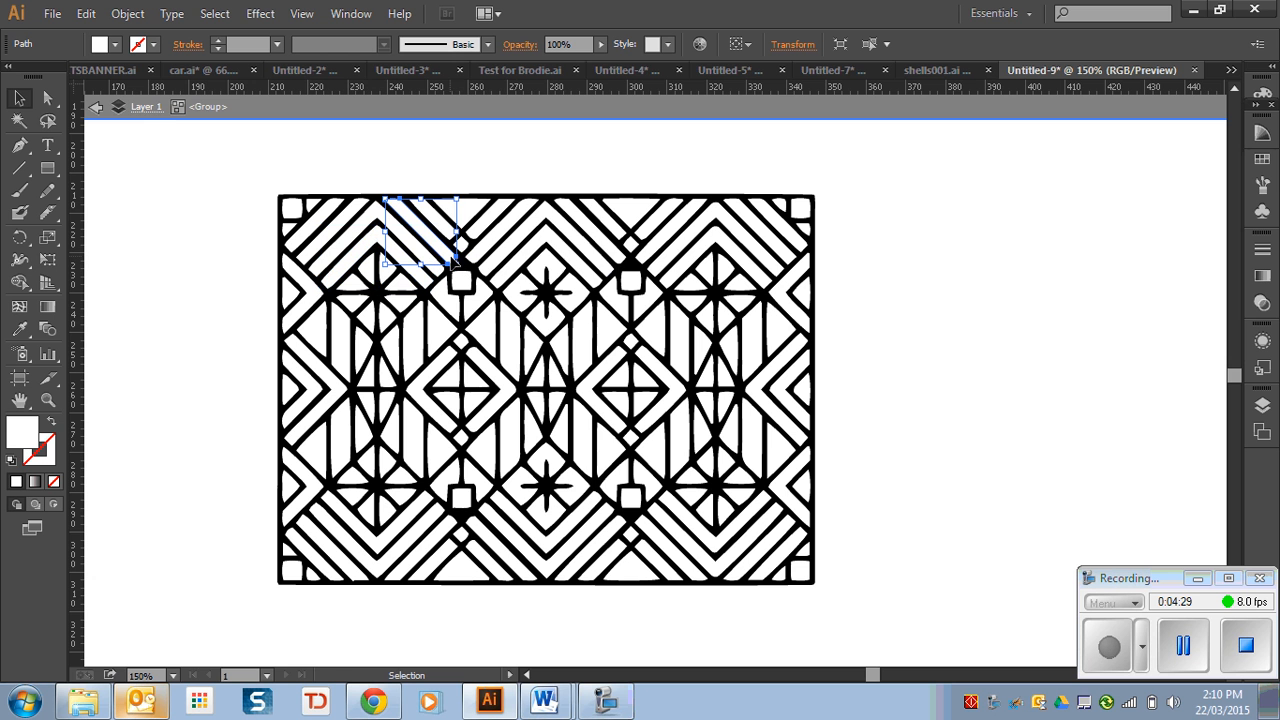
left_click(515, 240)
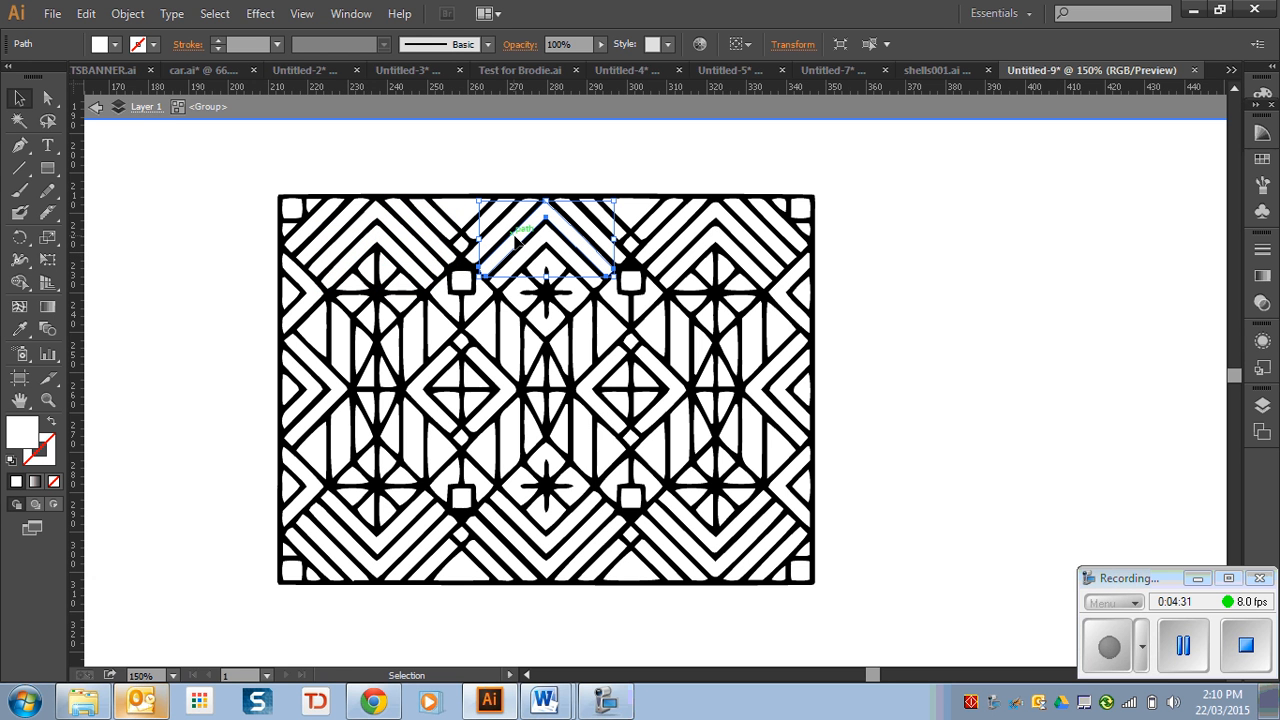
left_click(346, 435)
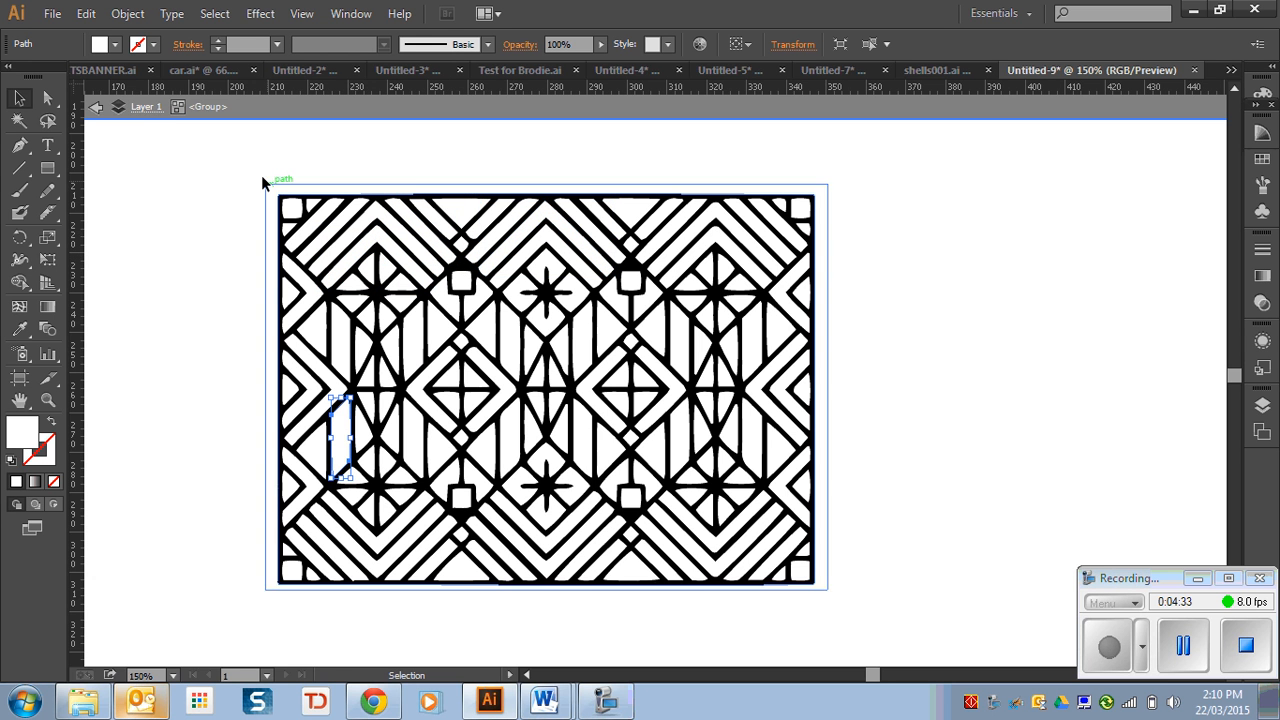
Try deleting all the white-filled shapes at once with the Magic Wand, then restore them.
left_click(18, 122)
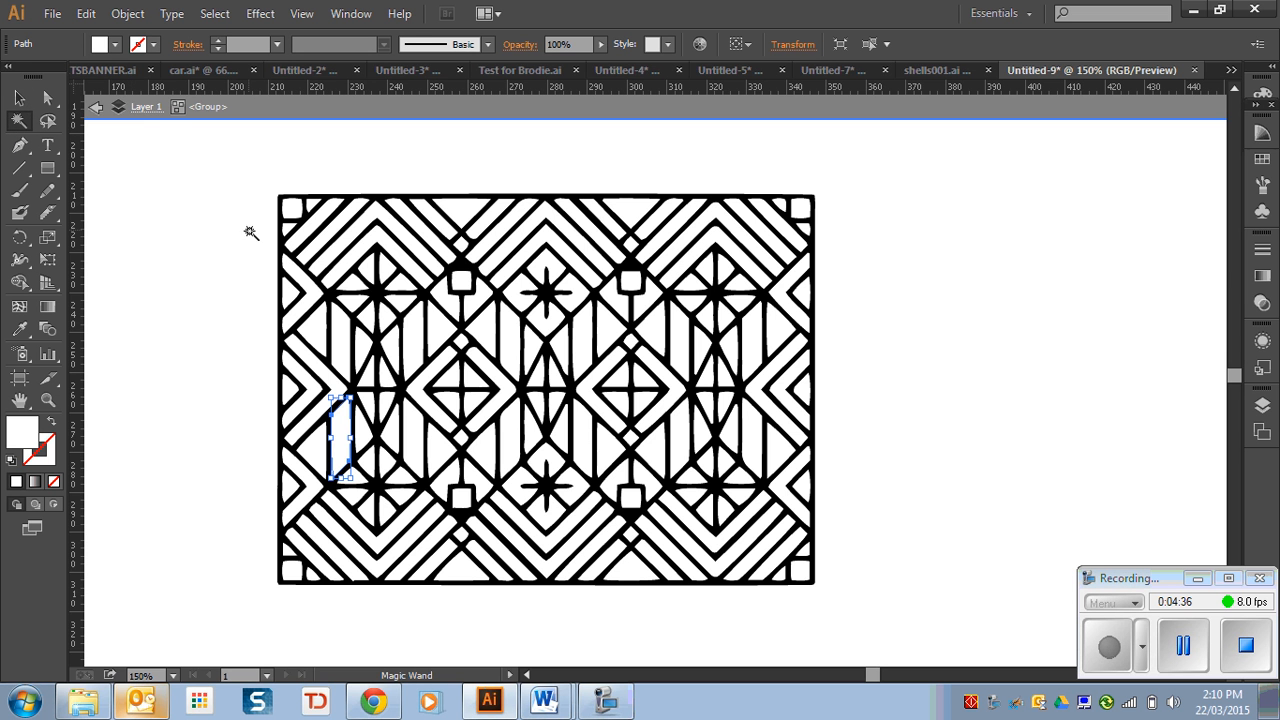
left_click(310, 299)
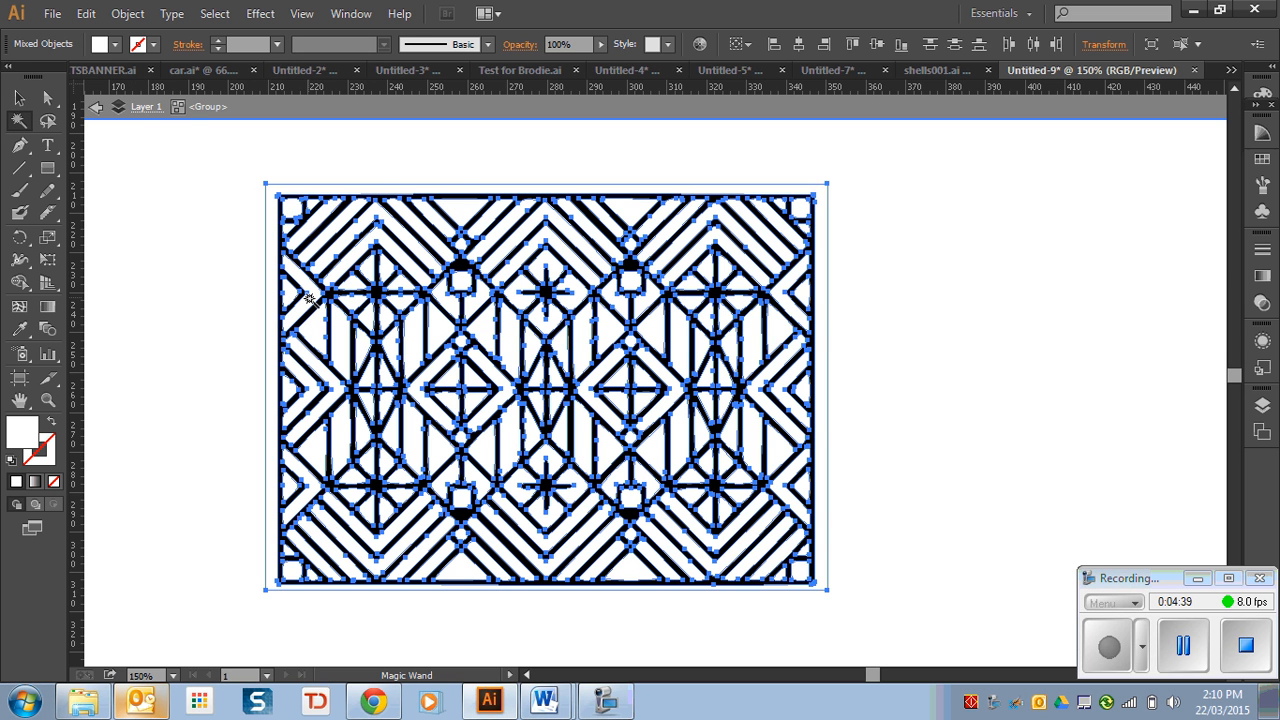
key("Delete")
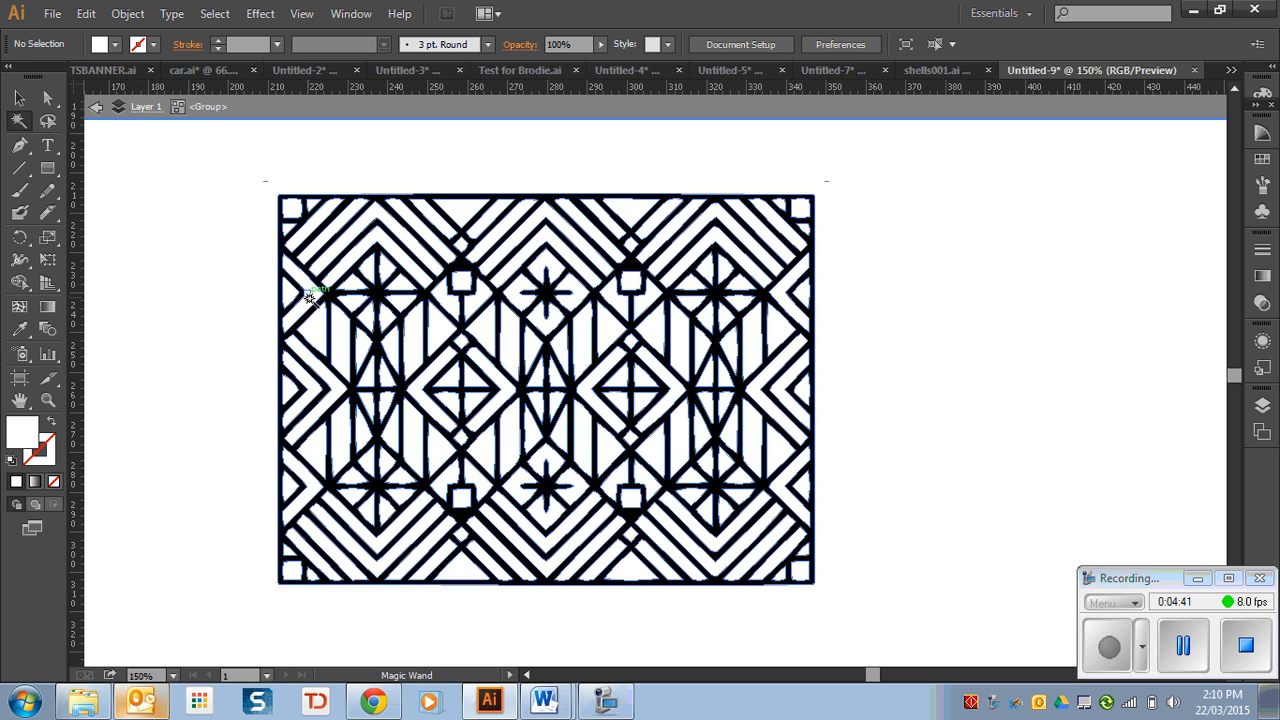
left_click(306, 290)
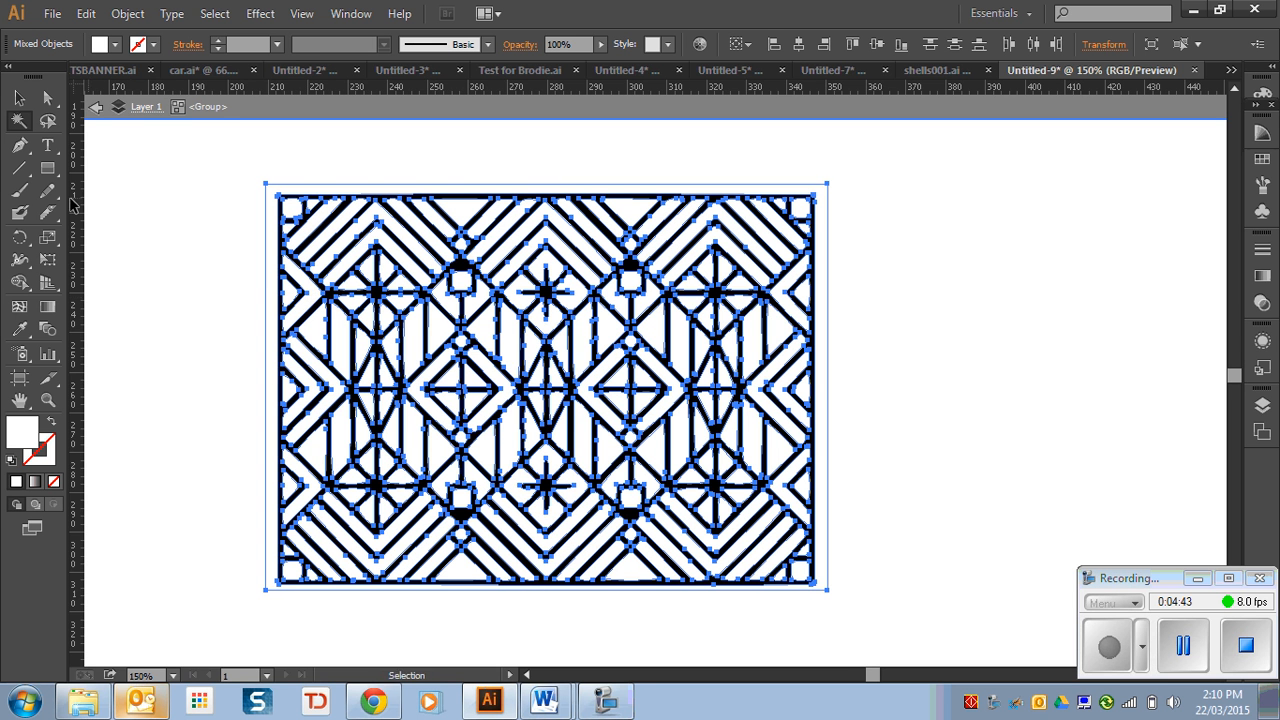
Draw a rectangle extending past the whole pattern on all sides and pick FF32E8 as its fill colour.
left_click(48, 172)
left_click_drag(220, 166, 860, 549)
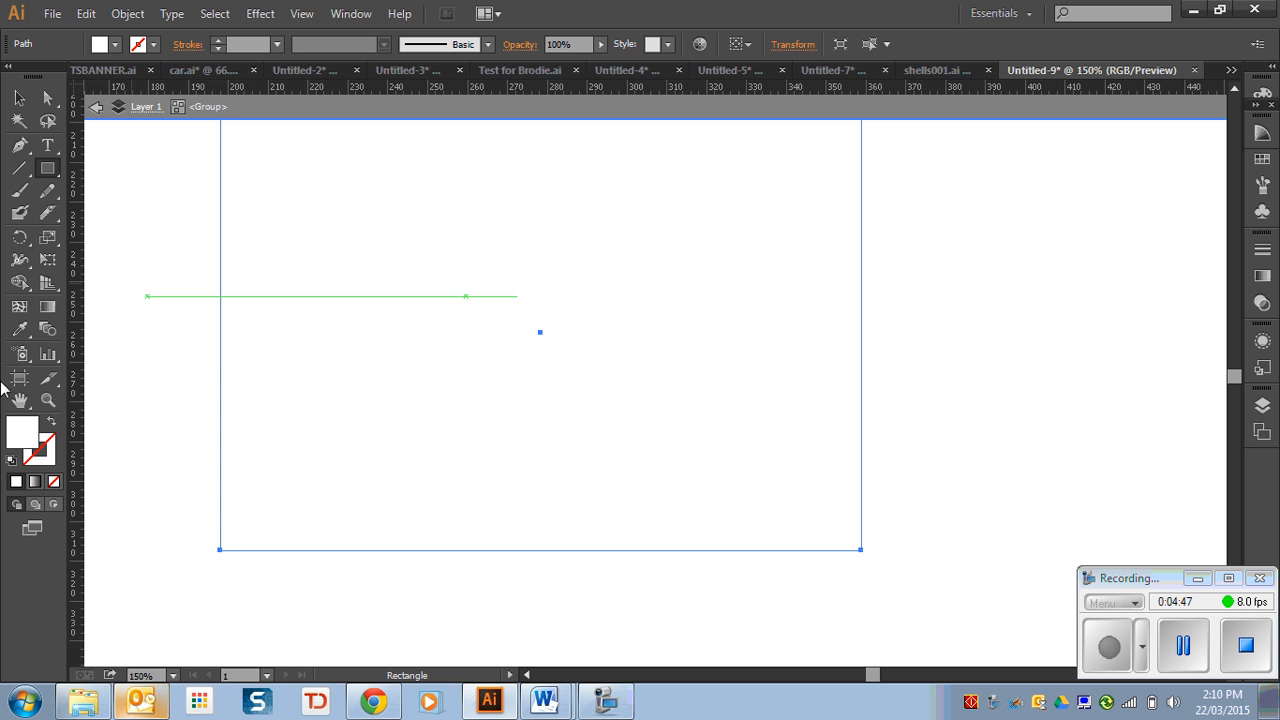
double_click(22, 438)
left_click(608, 415)
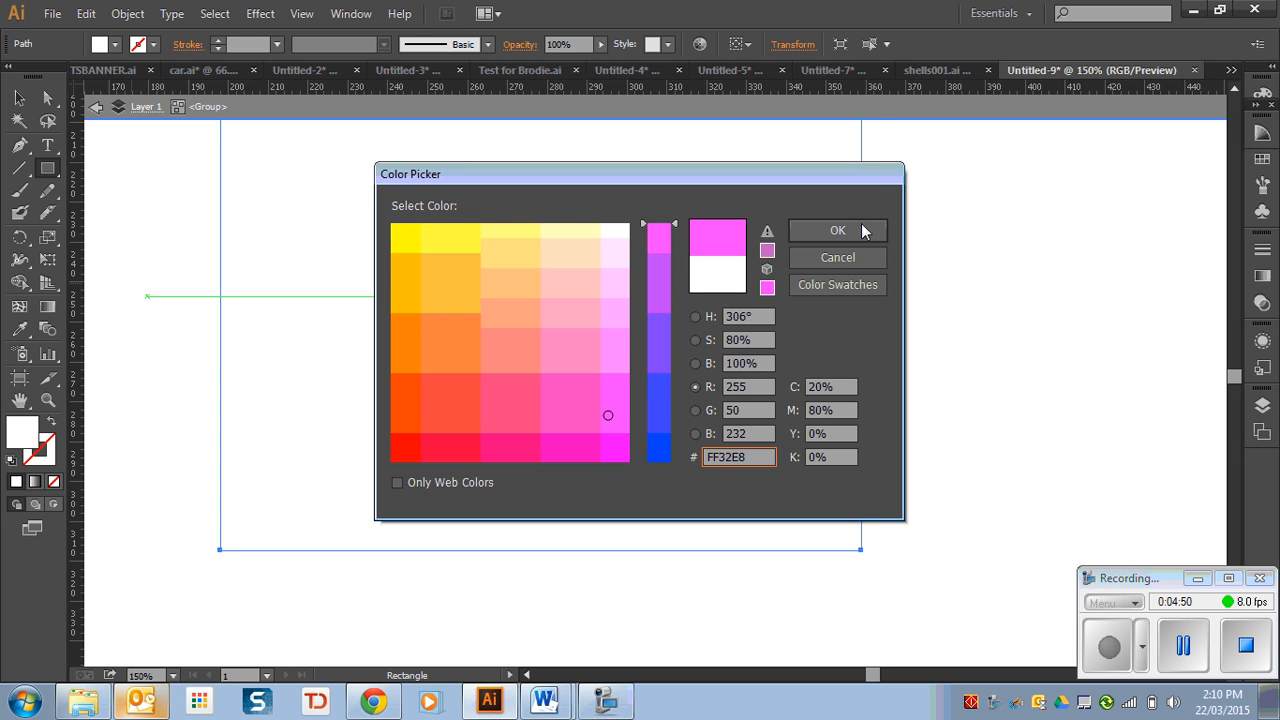
left_click(863, 229)
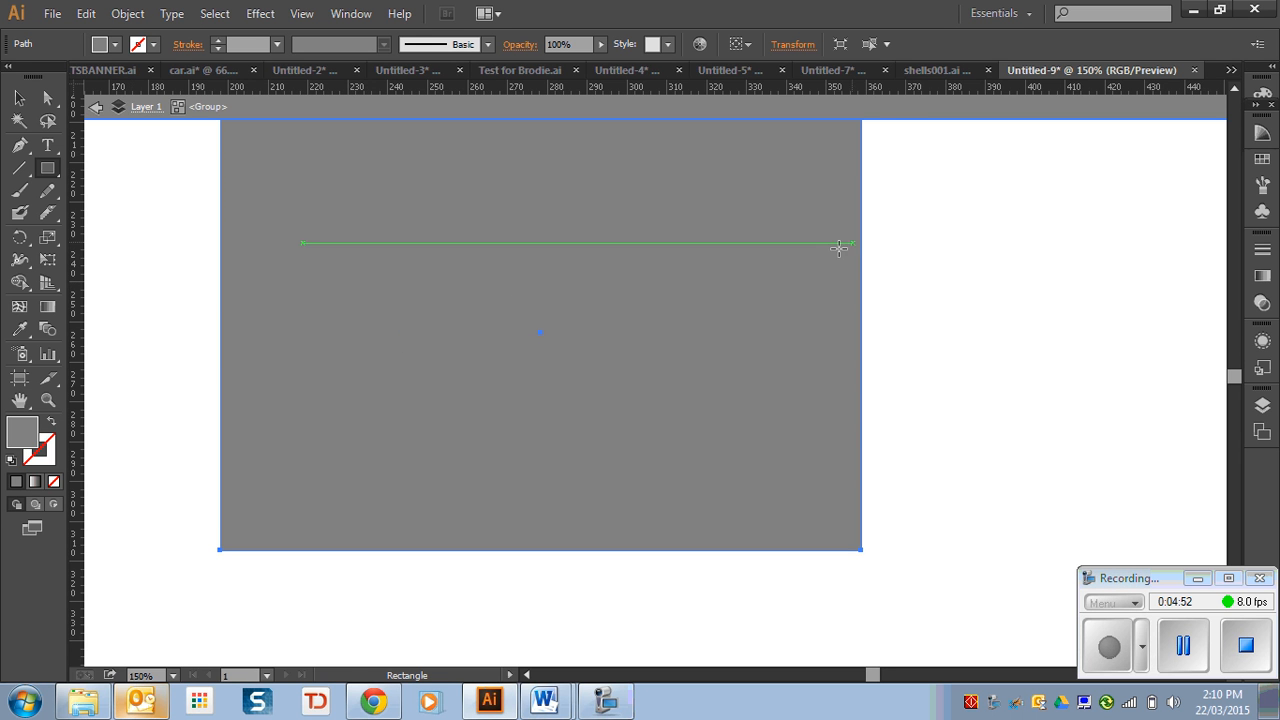
scroll(1238, 383, "up", 1)
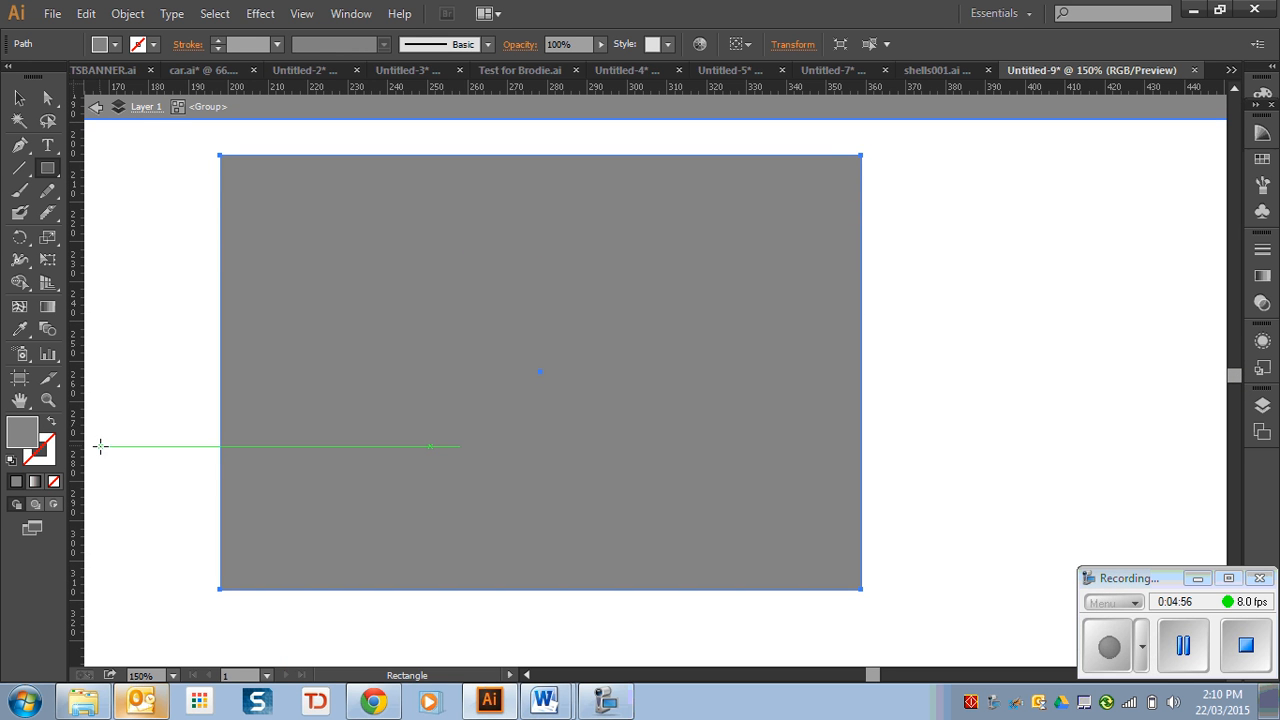
Switch the rectangle's colour mode from Grayscale to RGB so its fill can use colour.
left_click(1263, 96)
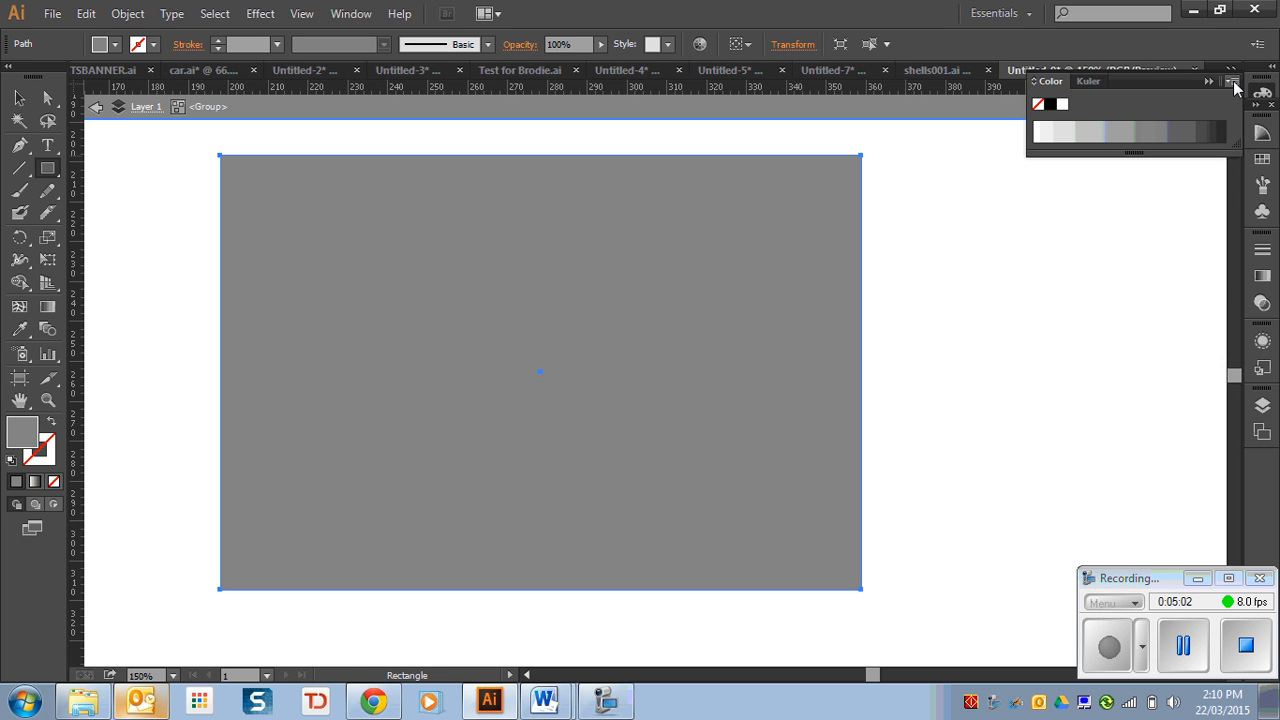
left_click(1234, 81)
left_click(1265, 93)
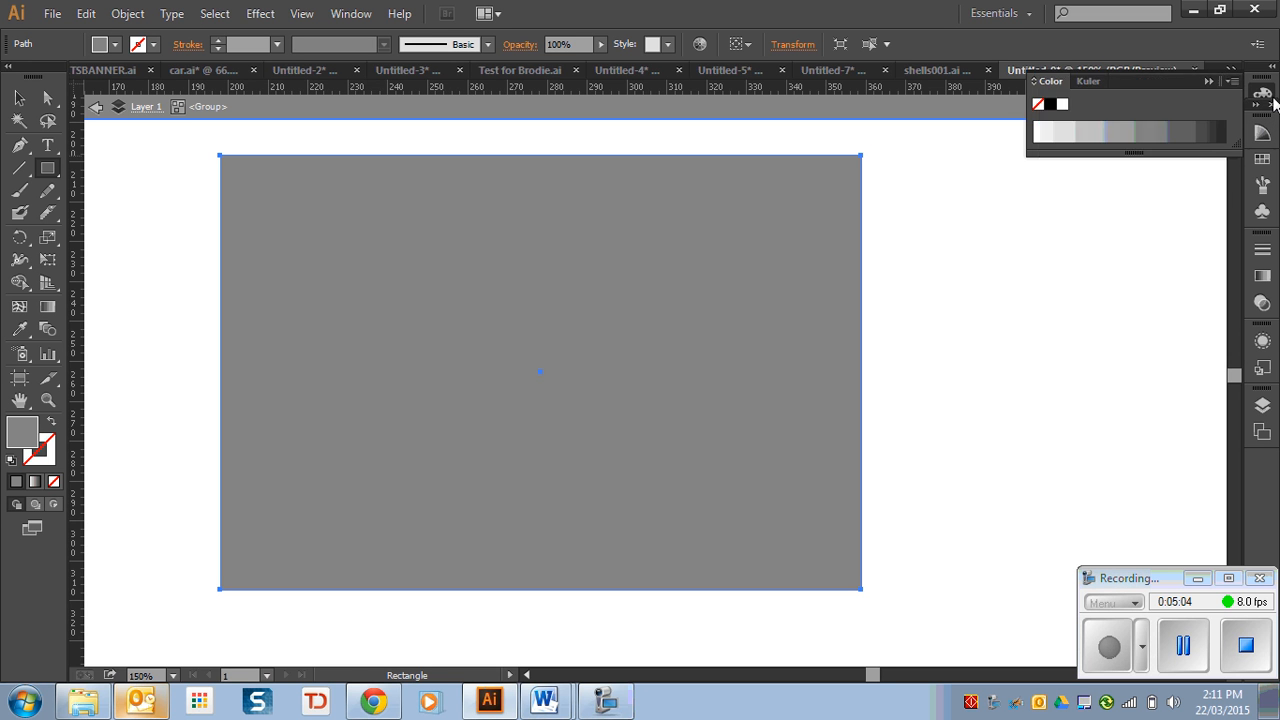
left_click(1265, 95)
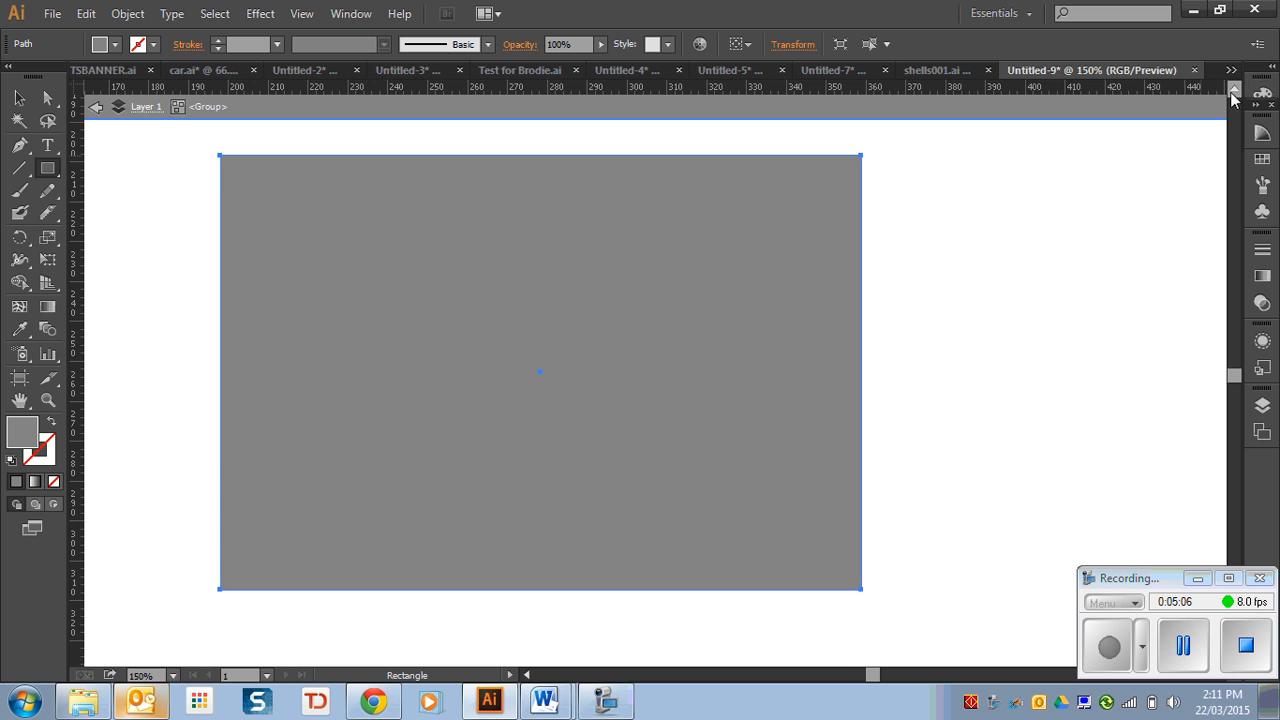
left_click(1263, 94)
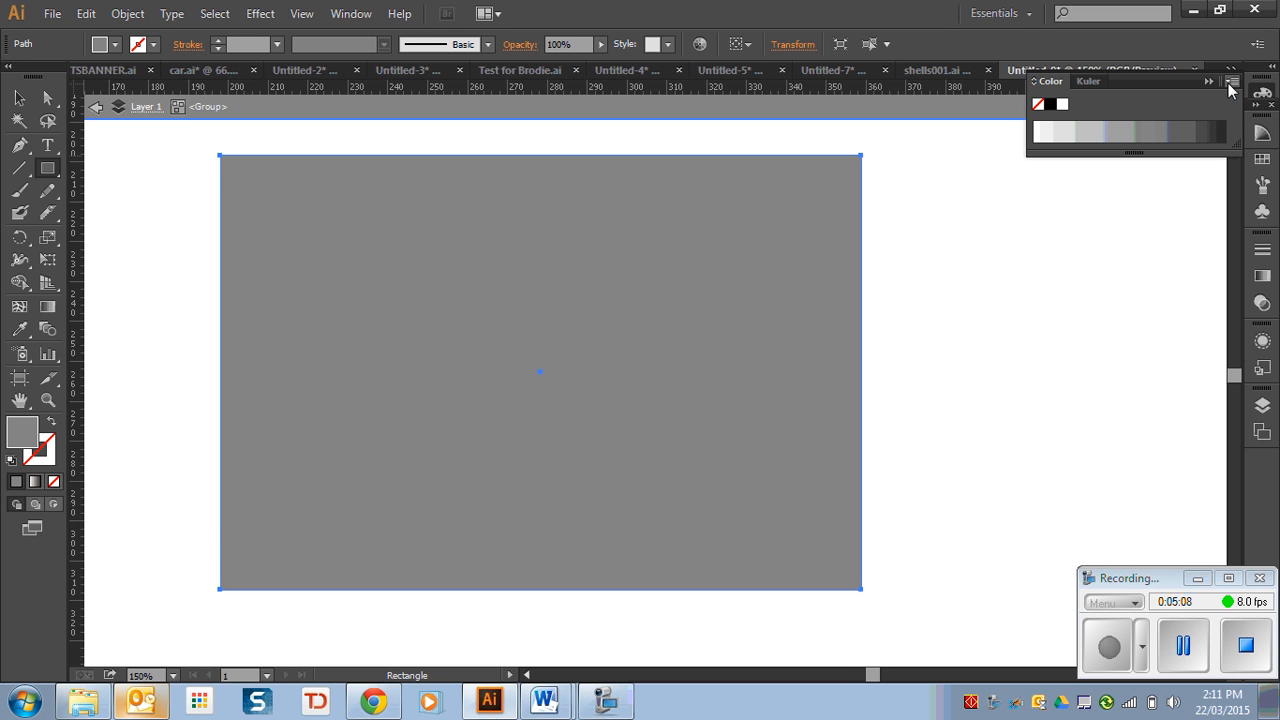
left_click(1230, 91)
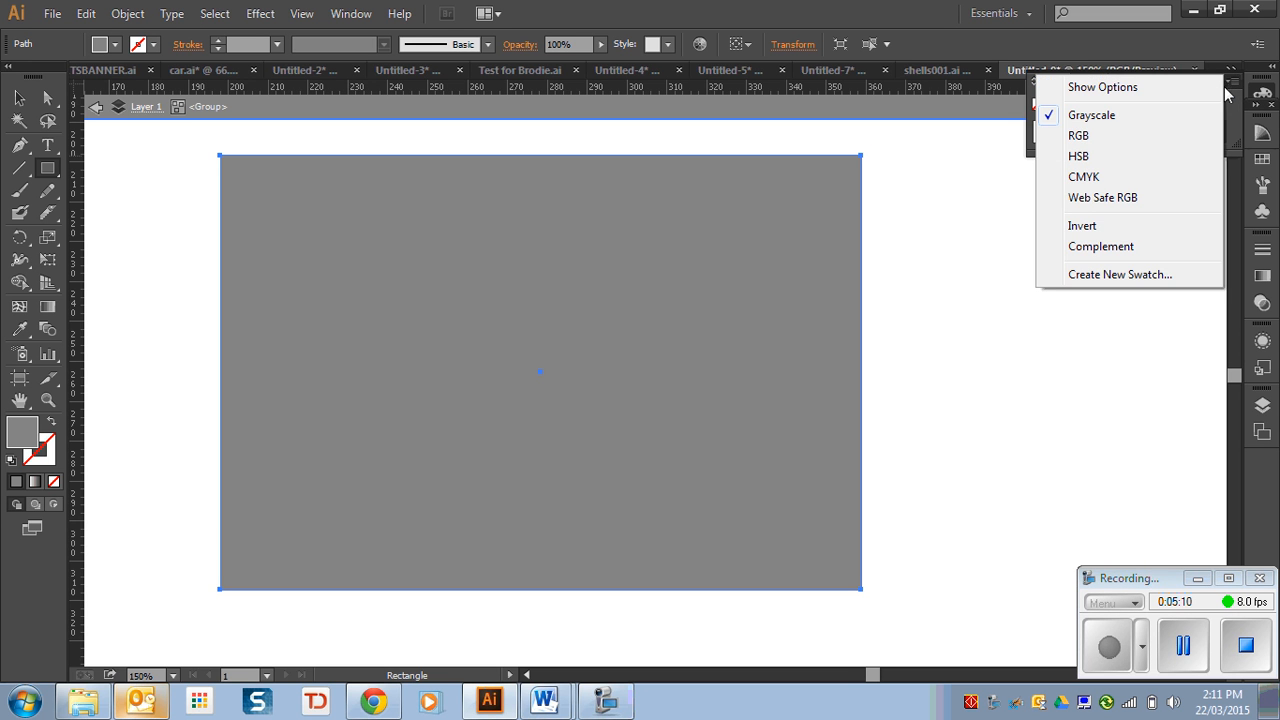
left_click(1143, 131)
left_click(1146, 127)
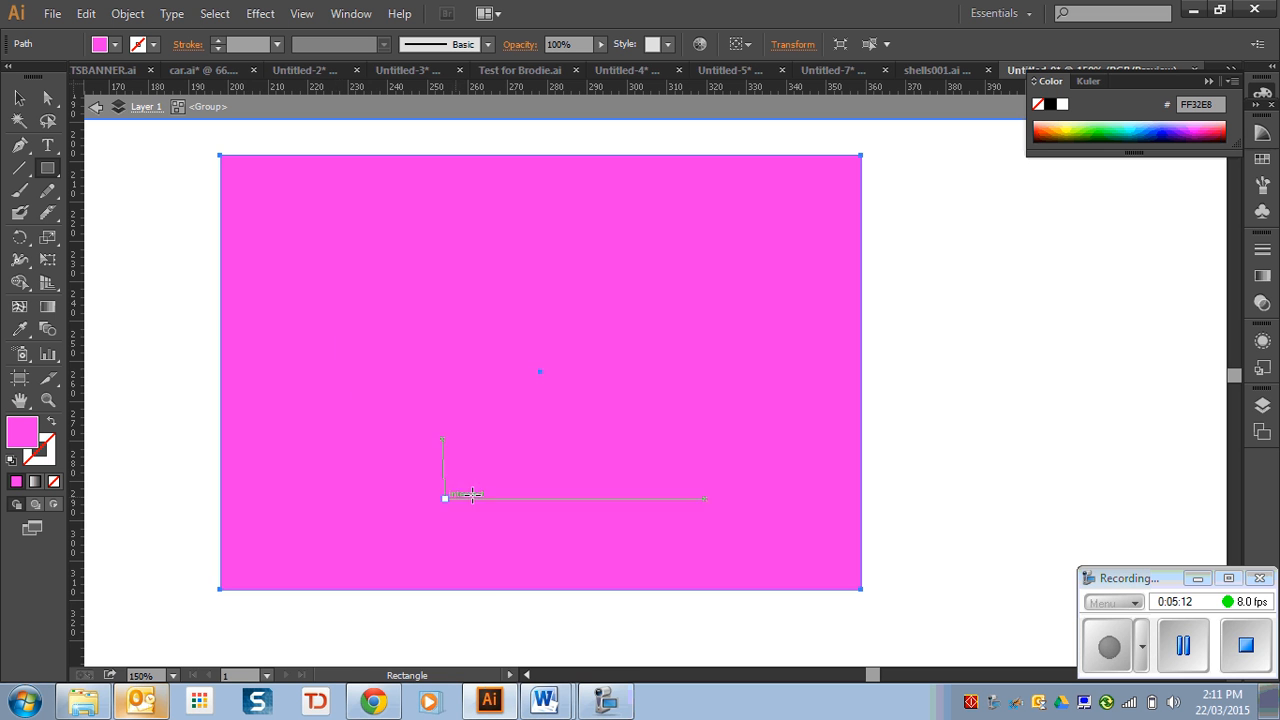
Send the pink rectangle to the back, behind the lattice pattern.
right_click(403, 357)
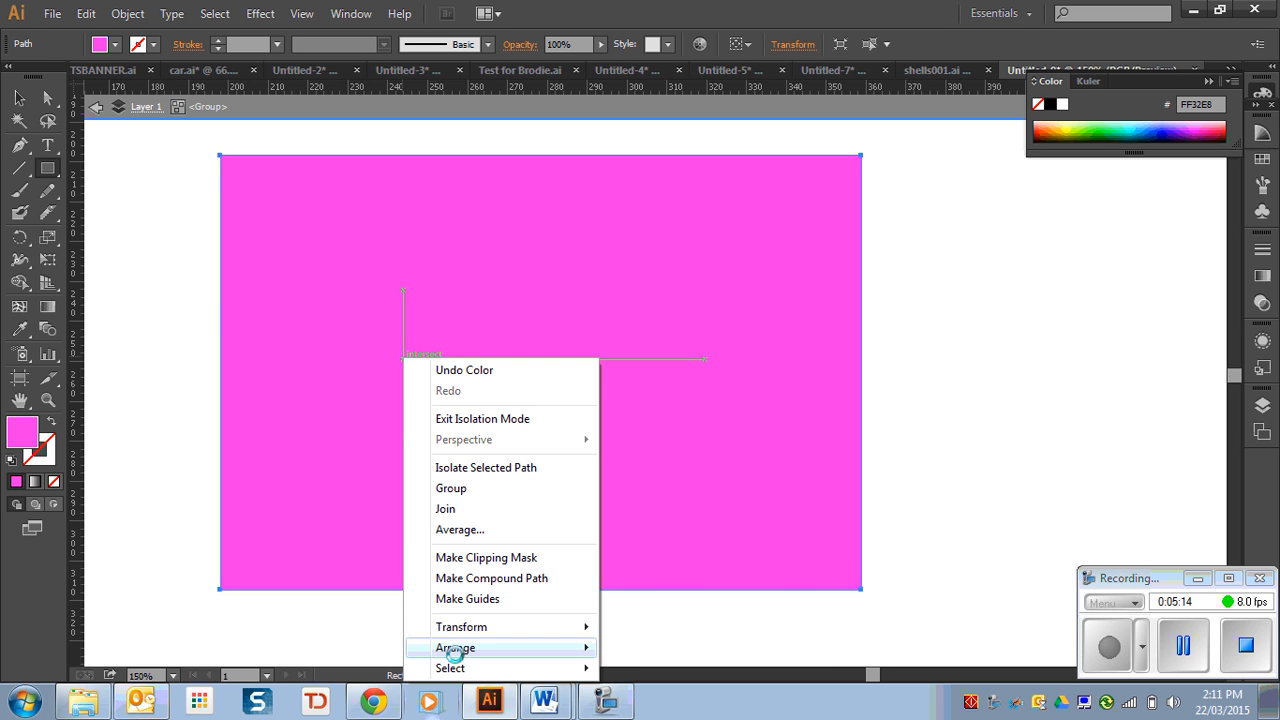
mouse_move(500, 652)
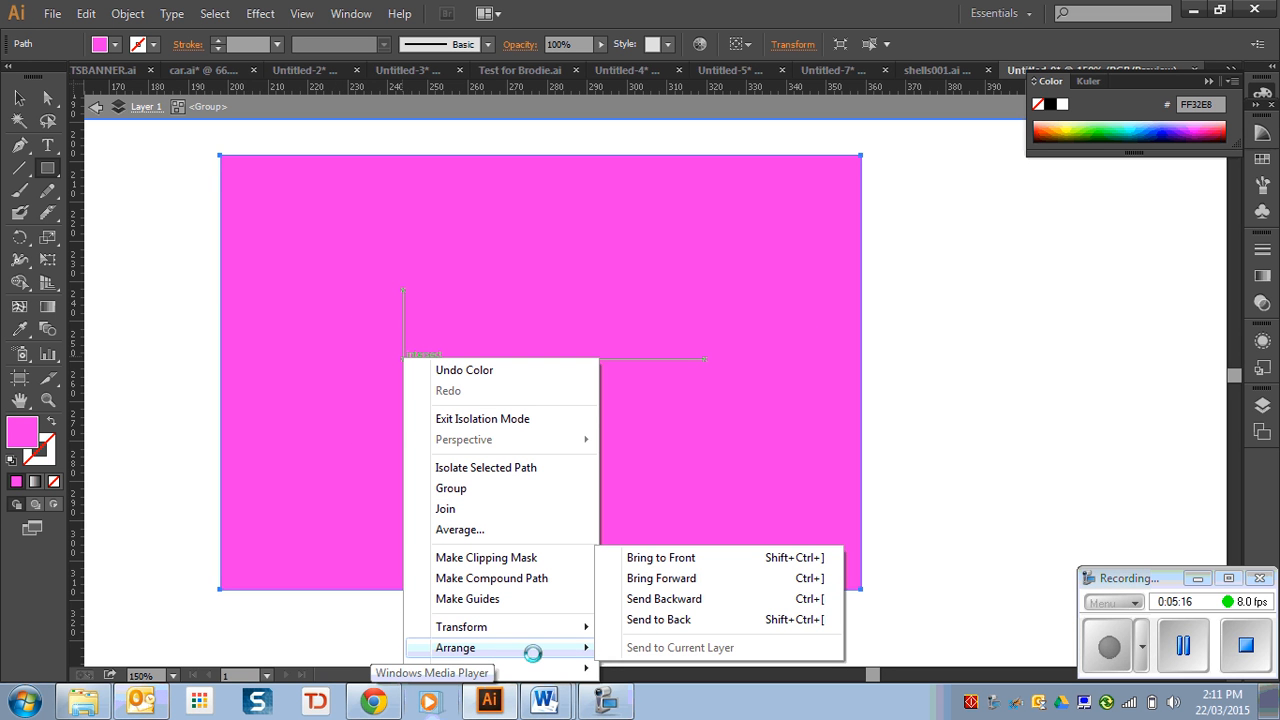
left_click(648, 620)
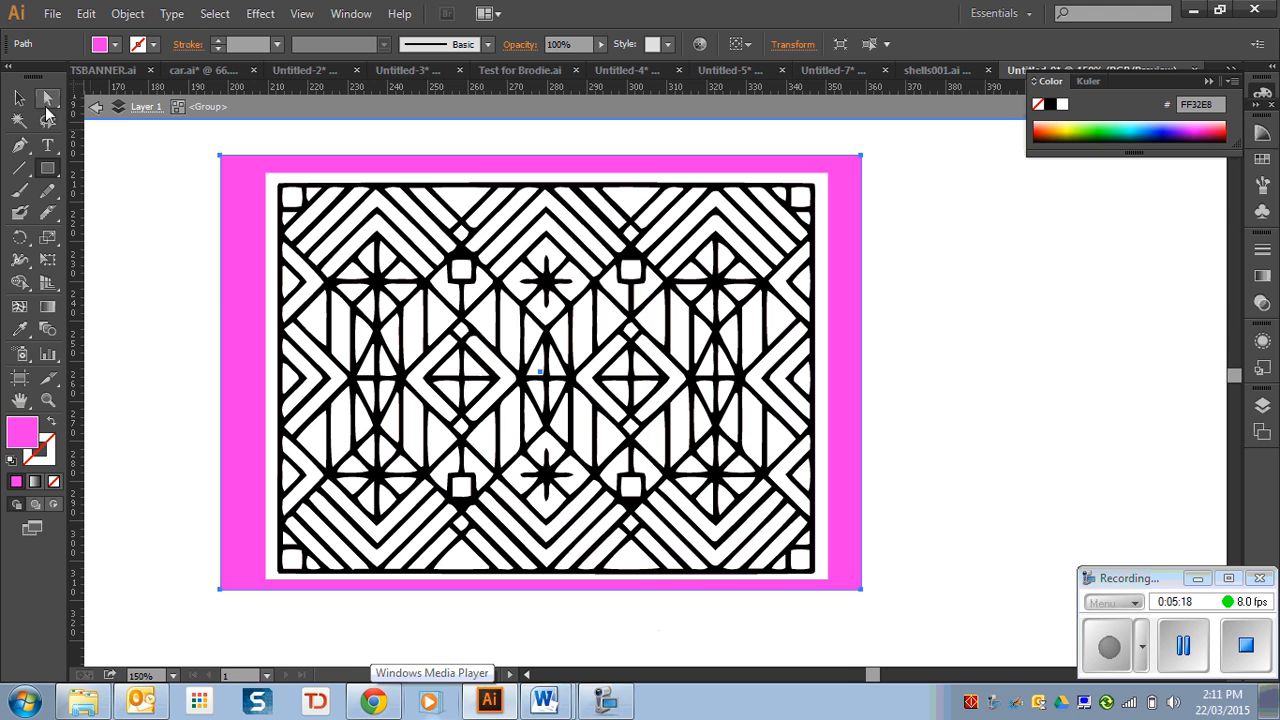
key("v")
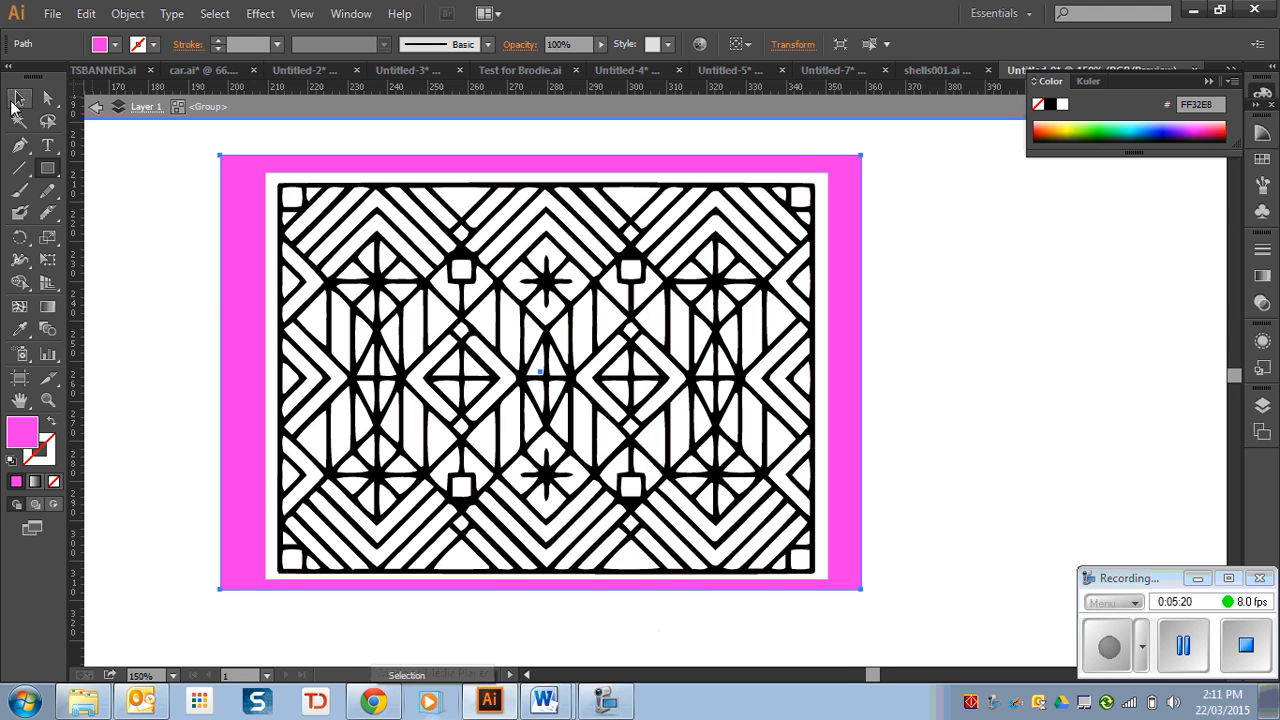
key("Return")
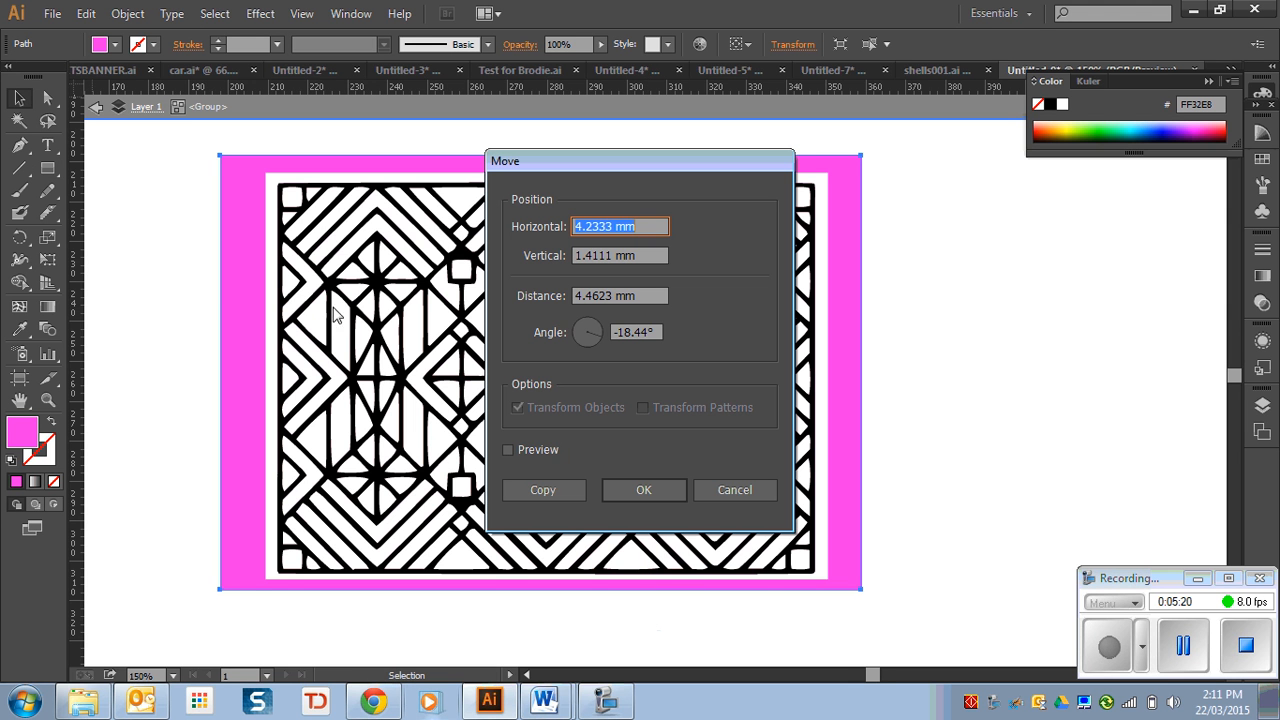
left_click(738, 493)
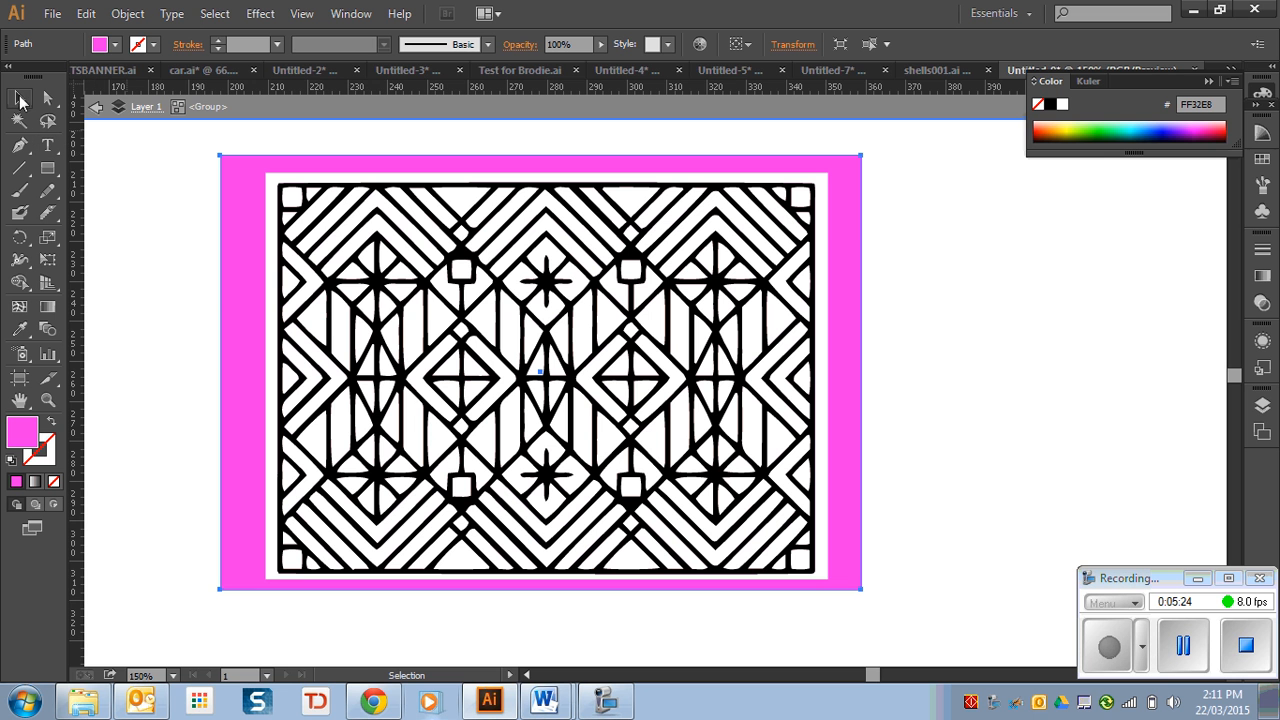
Select every white-filled shape in the pattern with the Magic Wand and delete them, keeping only the black lattice over the pink rectangle.
left_click(389, 293)
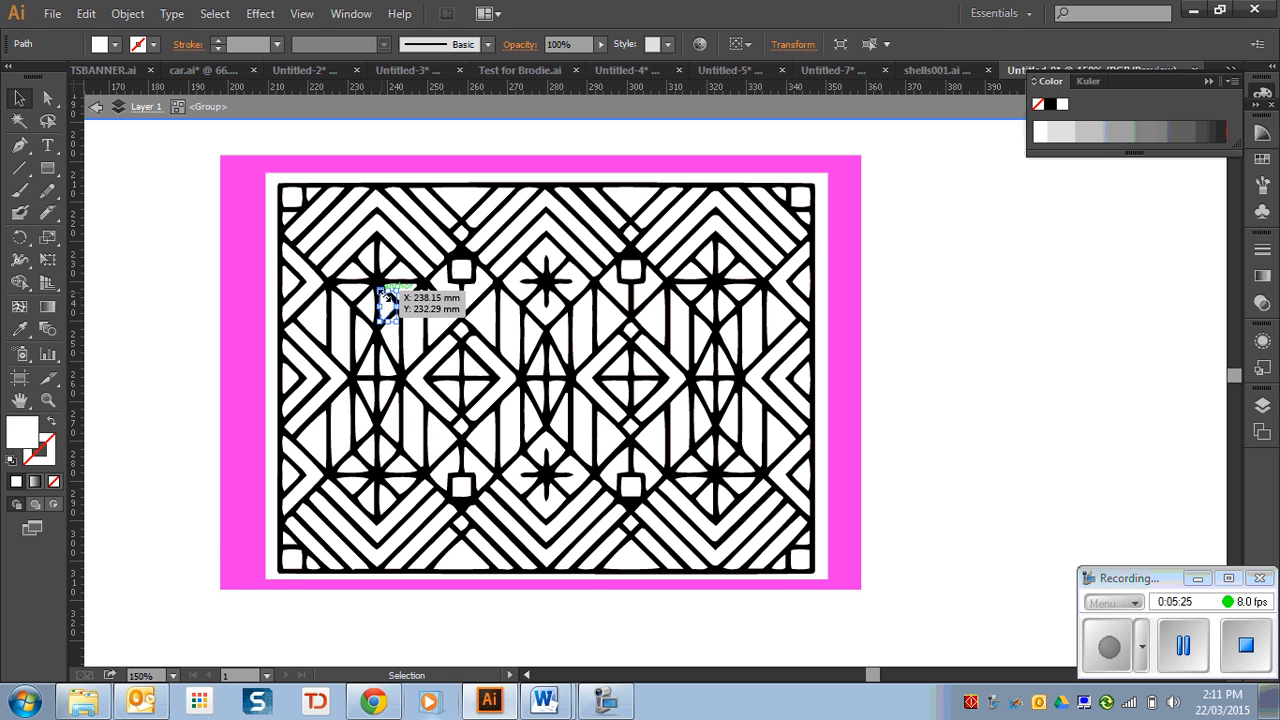
left_click(19, 120)
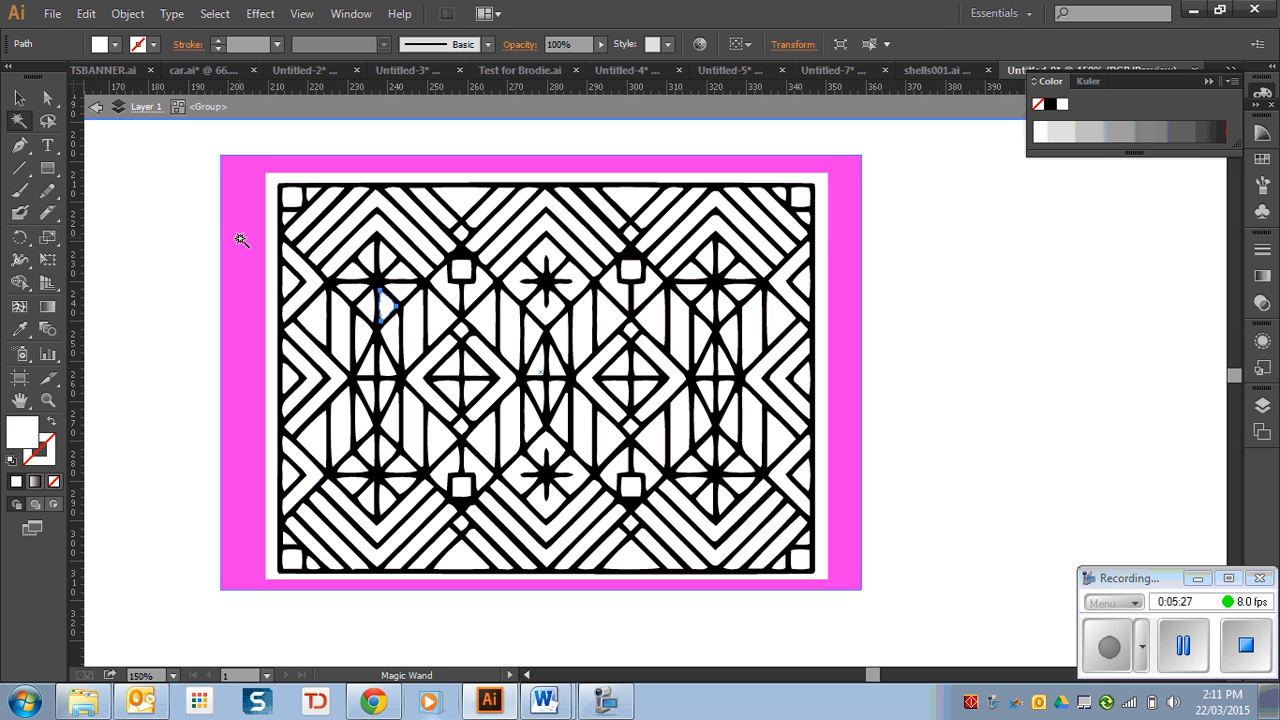
left_click(415, 332)
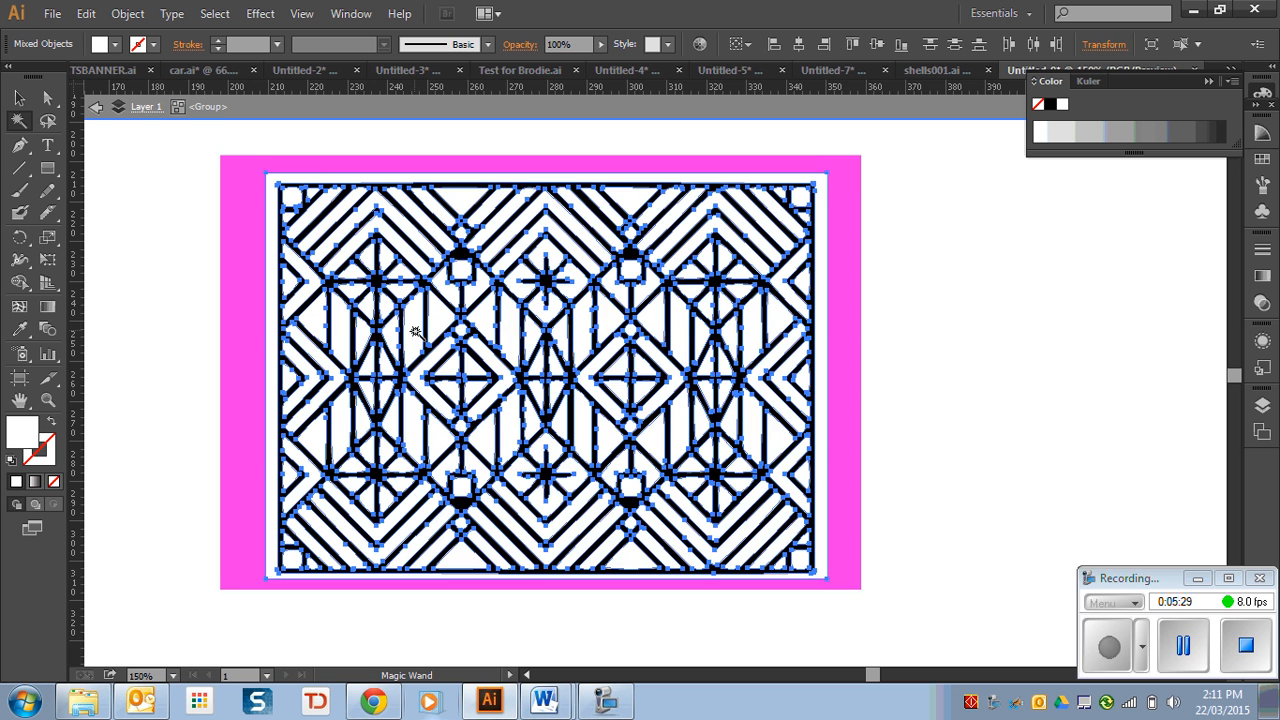
key("Delete")
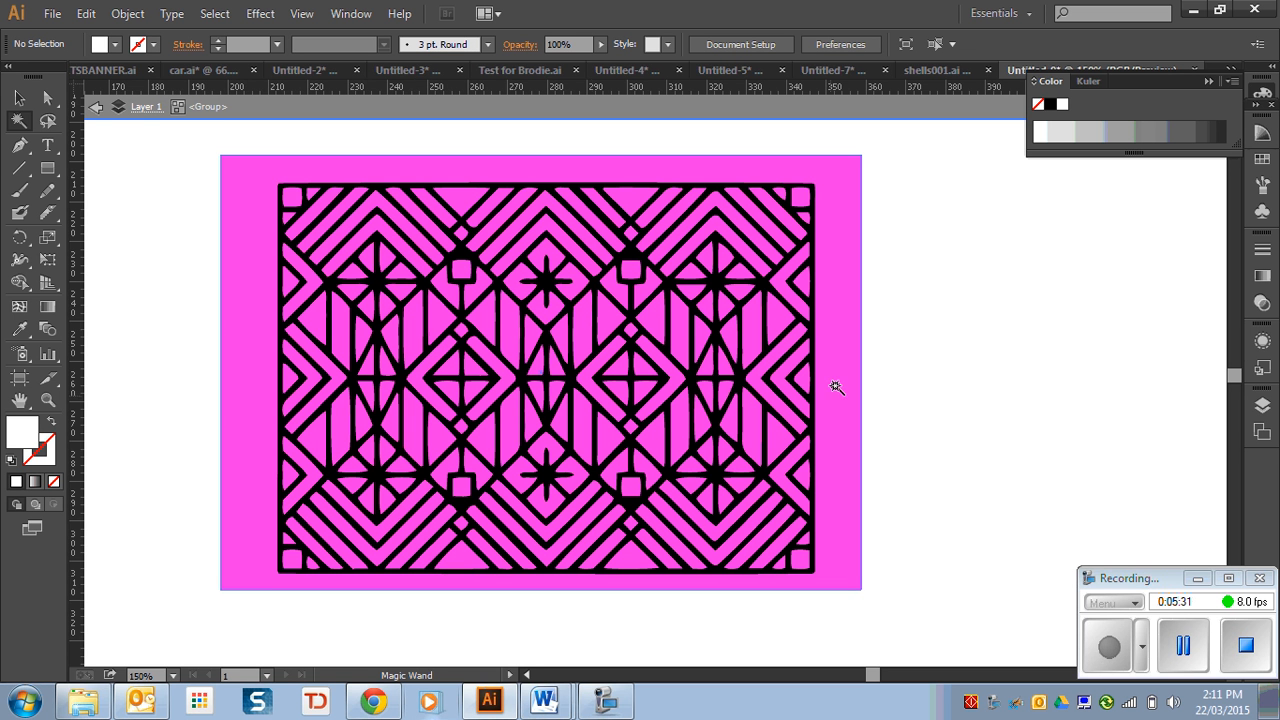